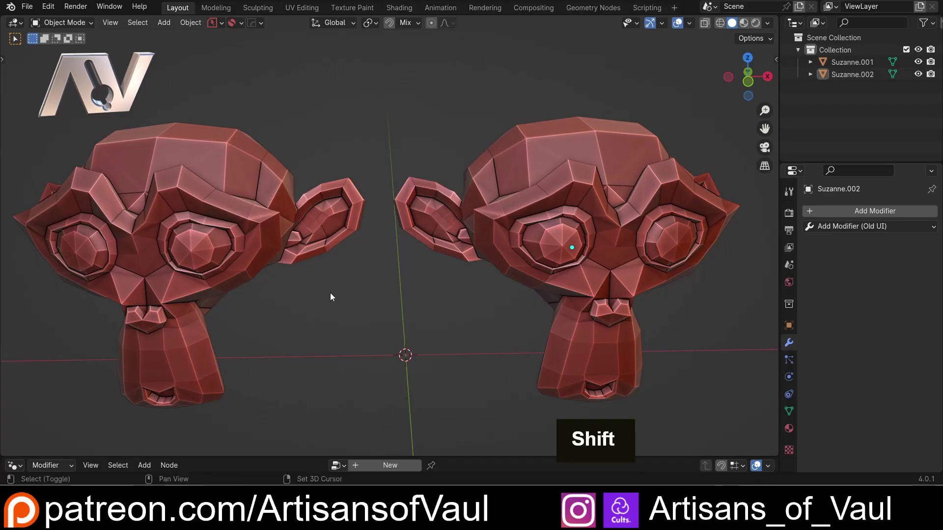
Select the left monkey, Suzanne.001, and open the Add Modifier list
middle_click_drag(330, 292, 444, 288, "shift")
left_click(313, 157)
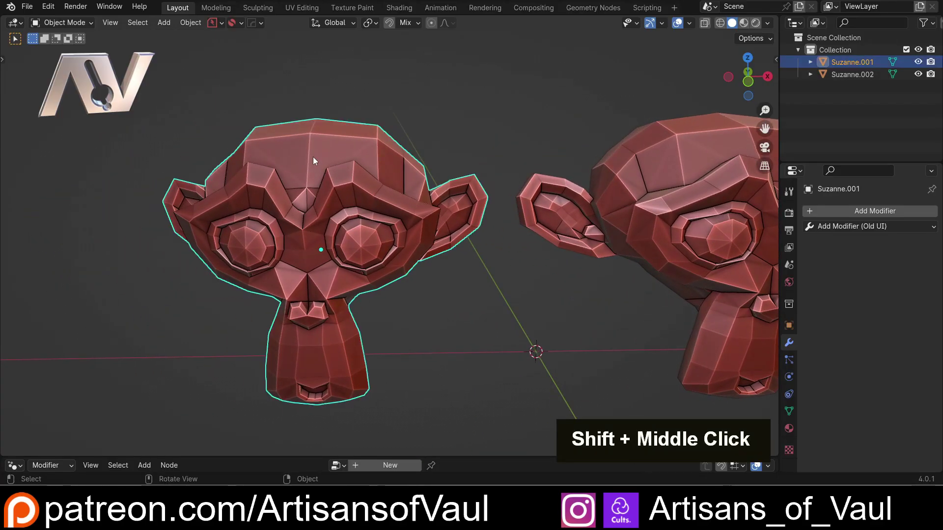
left_click(846, 226)
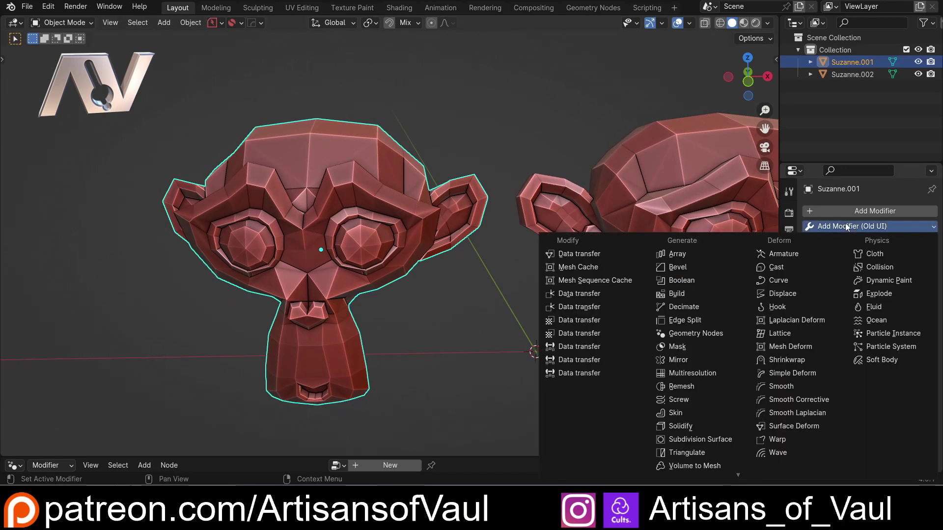
Add a Remesh modifier to Suzanne.001 and lower its Voxel Size from 0.100 to 0.019
left_click(681, 387)
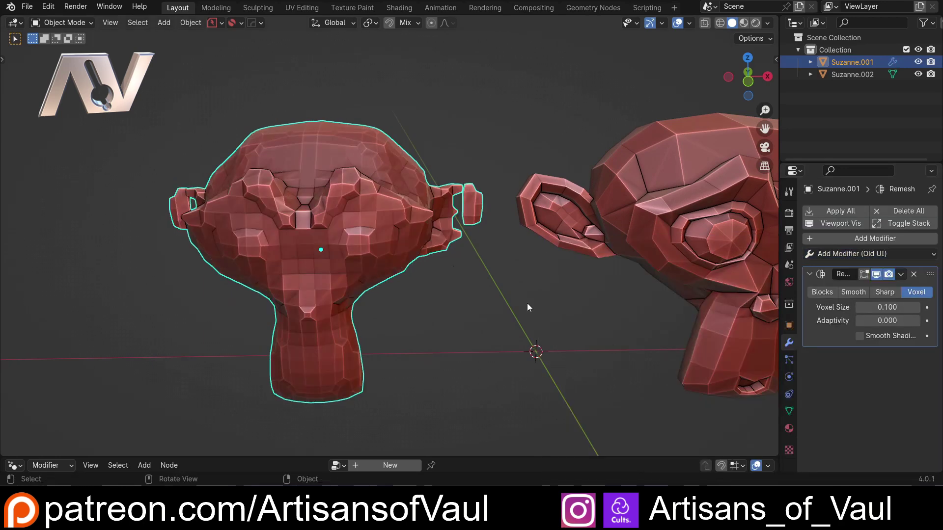
left_click_drag(887, 307, 840, 307)
left_click(474, 308)
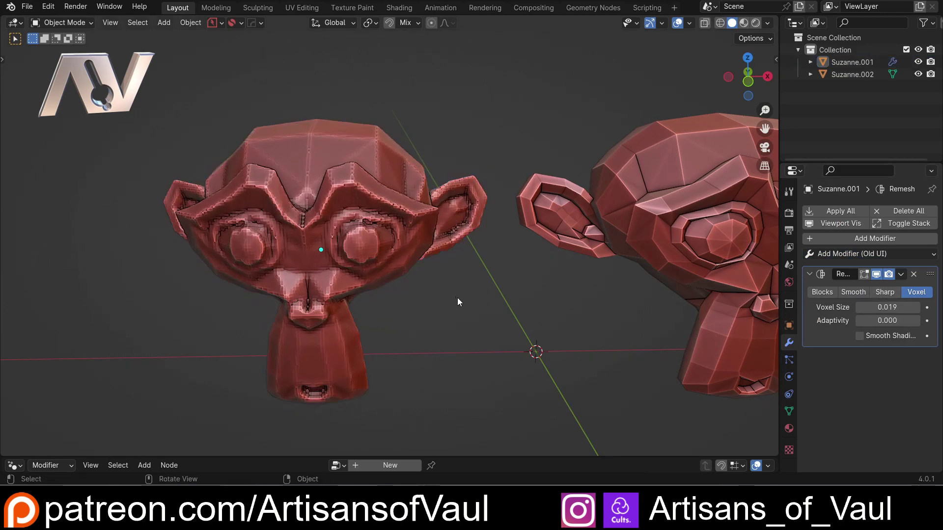
middle_click_drag(458, 297, 355, 146)
scroll(365, 139, "up", 3)
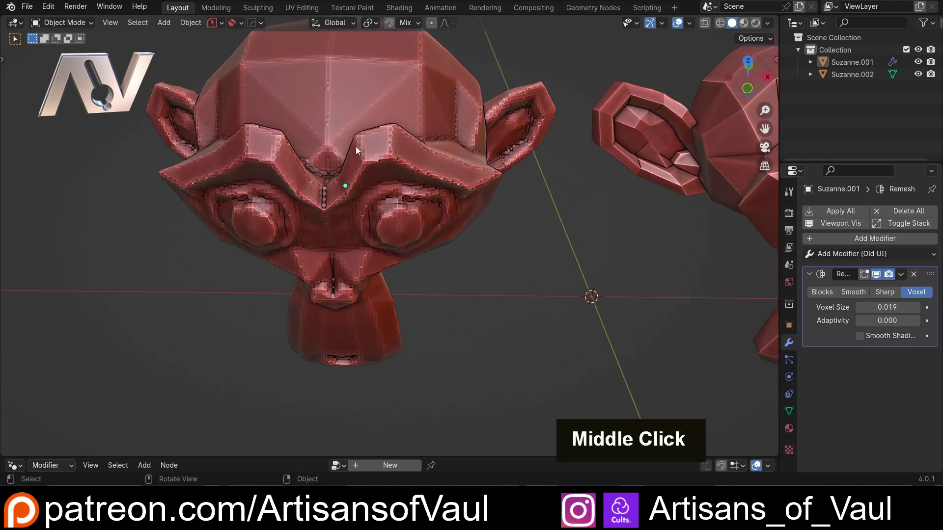
left_click(361, 99)
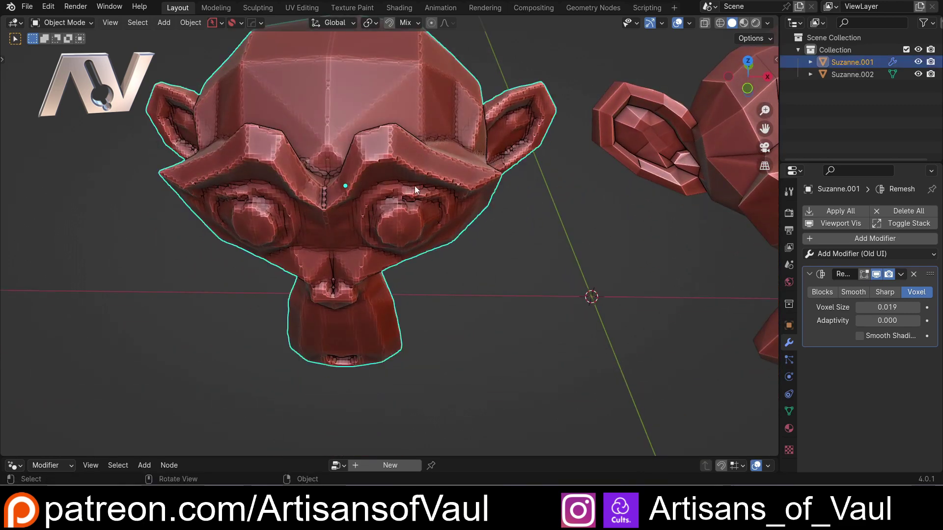
scroll(483, 176, "down", 5)
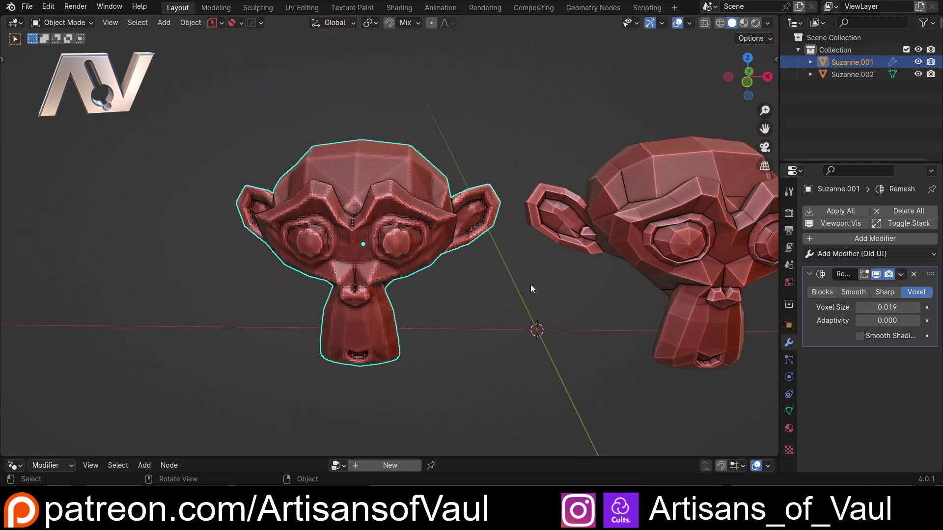
middle_click_drag(530, 284, 473, 271, "shift")
Add a cube and move it onto the top of Suzanne.001's head
key("shift+a")
mouse_move(455, 235)
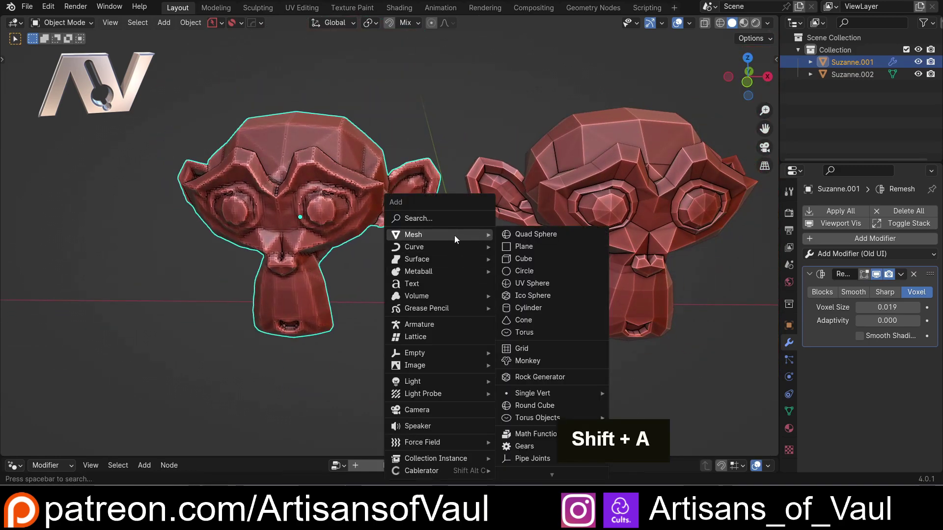
left_click(532, 259)
key("g")
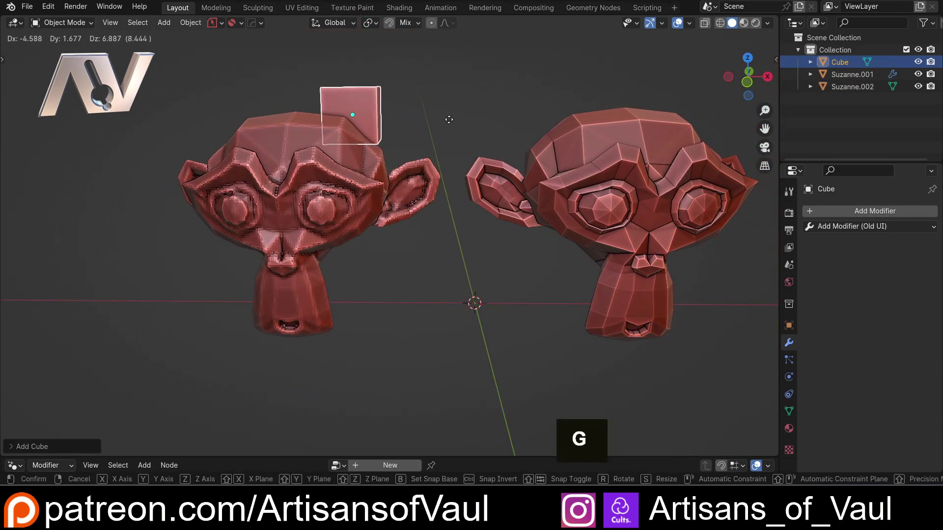
left_click(444, 120)
middle_click_drag(444, 120, 300, 137)
Join the cube into Suzanne.001 so it is remeshed with the monkey
left_click(300, 138, "shift")
key("ctrl+j")
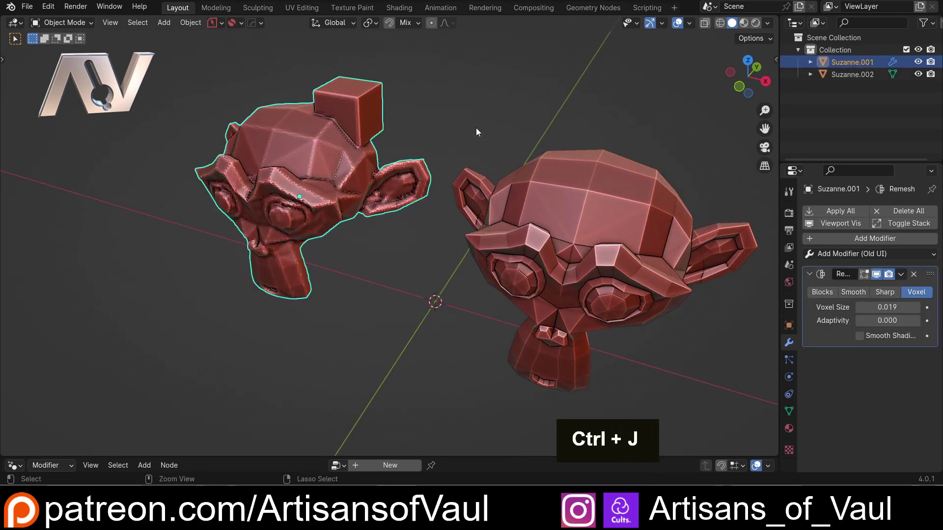
scroll(472, 100, "up", 3, "shift")
scroll(420, 173, "up", 3)
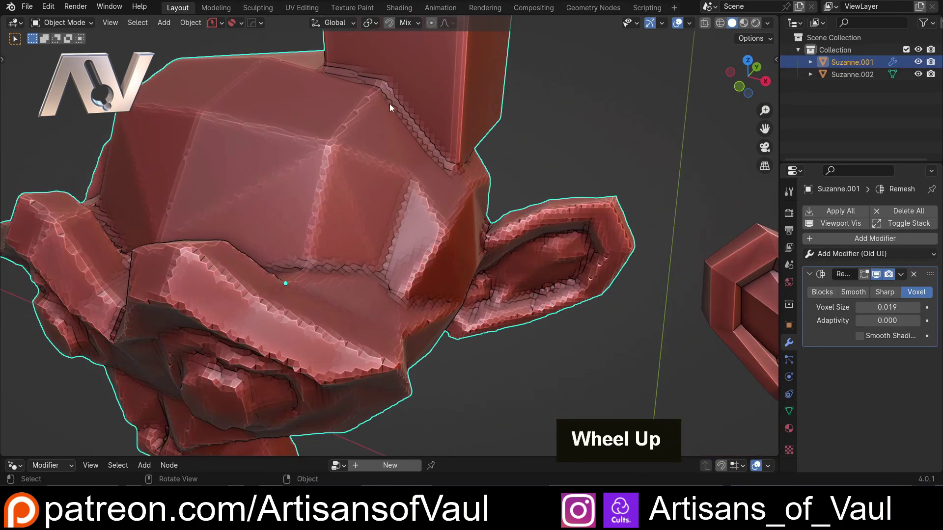
scroll(390, 104, "down", 4)
middle_click_drag(384, 123, 303, 135)
scroll(465, 166, "down", 1)
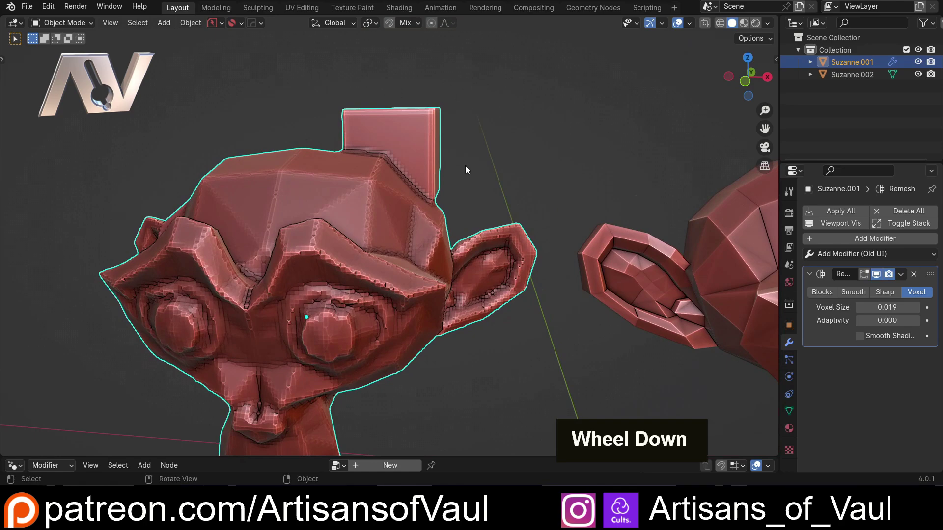
scroll(465, 166, "down", 3)
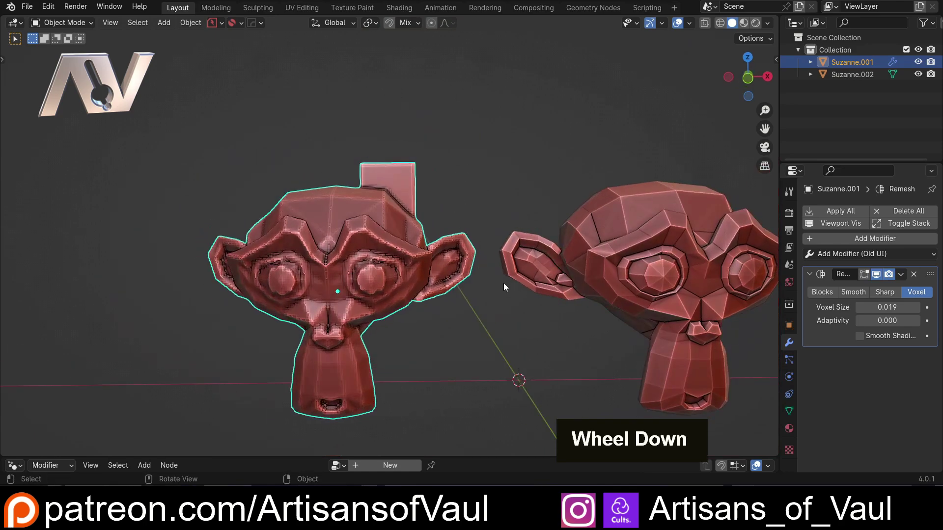
middle_click_drag(482, 286, 412, 265, "shift")
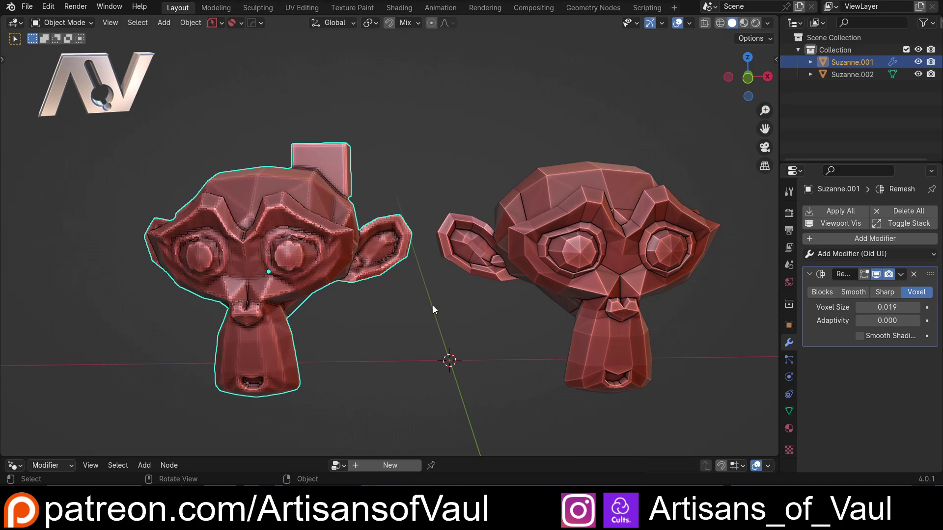
middle_click_drag(372, 198, 421, 240)
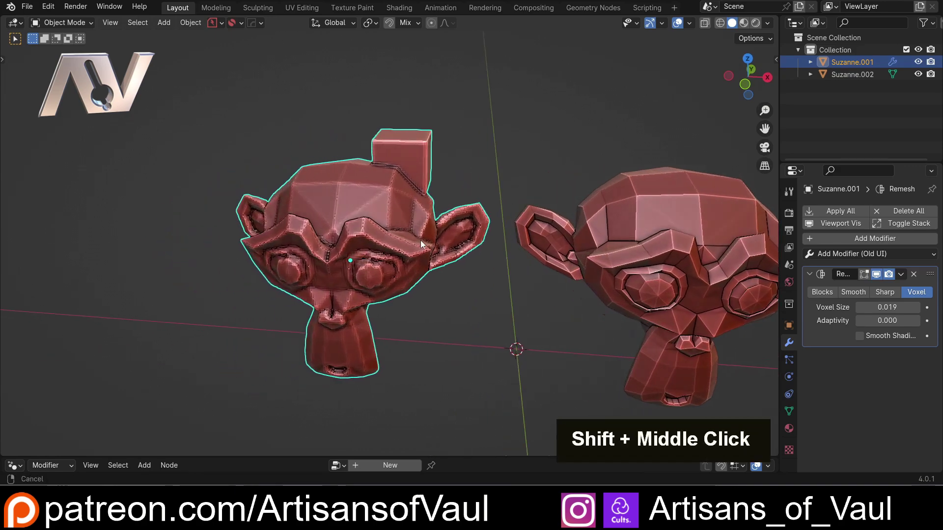
scroll(340, 243, "up", 2)
middle_click_drag(339, 244, 393, 172)
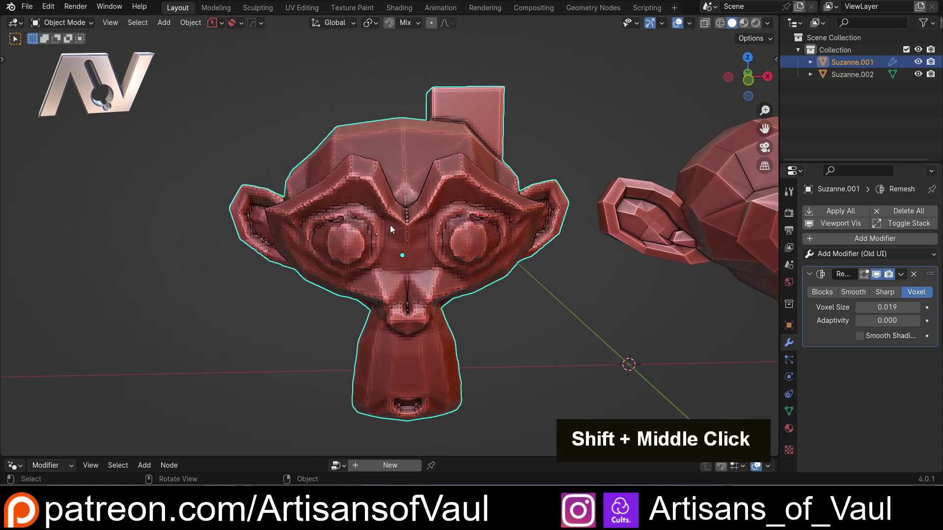
middle_click_drag(431, 162, 454, 147)
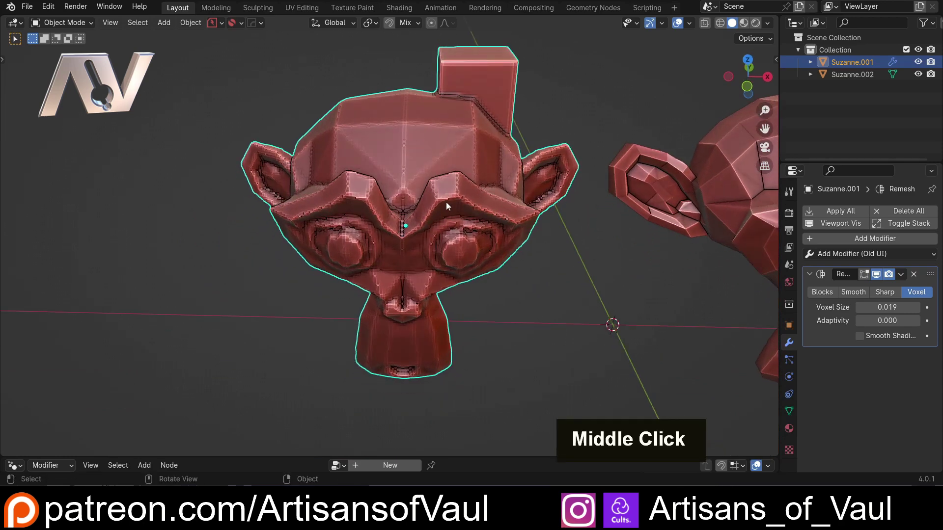
middle_click_drag(451, 190, 378, 191)
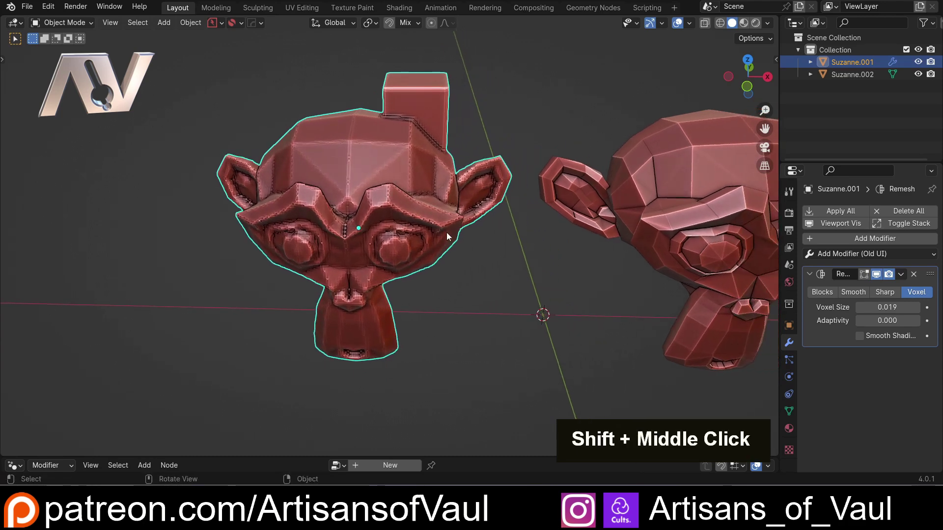
middle_click_drag(499, 276, 347, 258, "shift")
Select Suzanne.002, enlarge the node editor and create a new Geometry Nodes tree
left_click(527, 223)
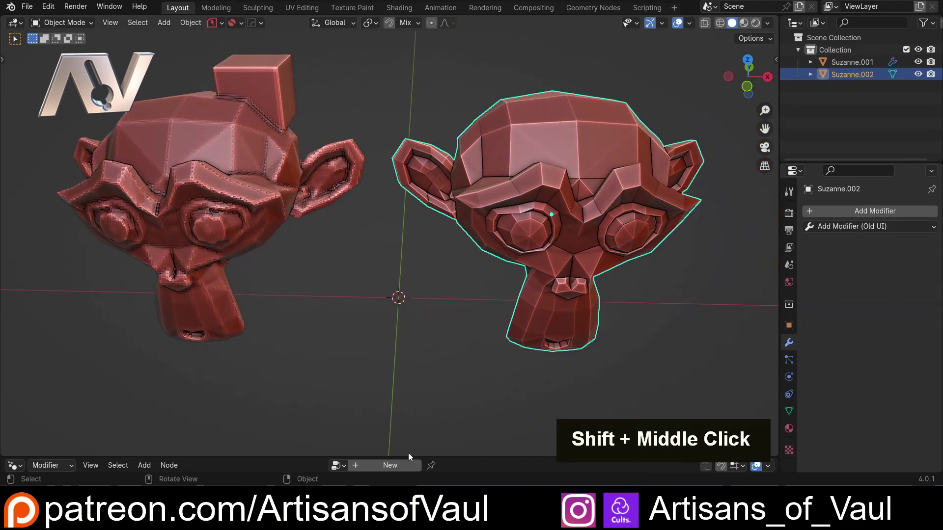
left_click_drag(415, 454, 425, 264)
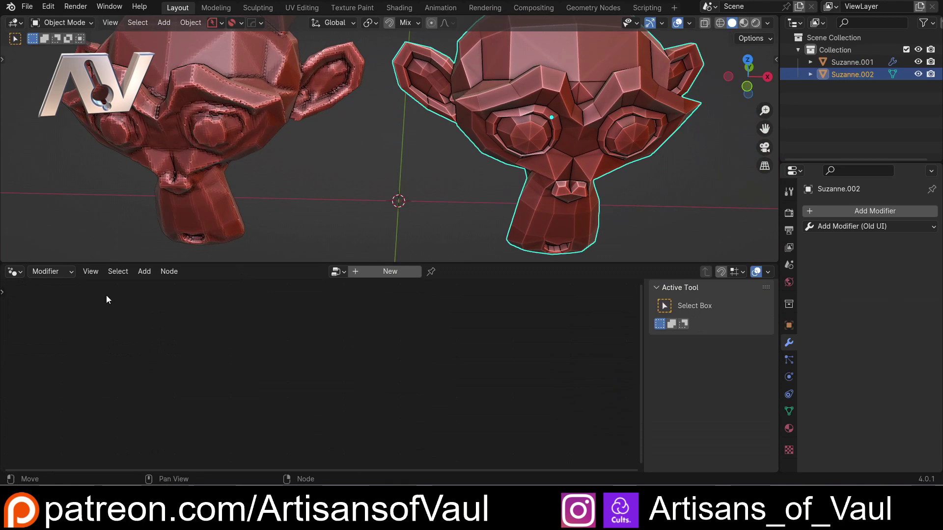
left_click(395, 272)
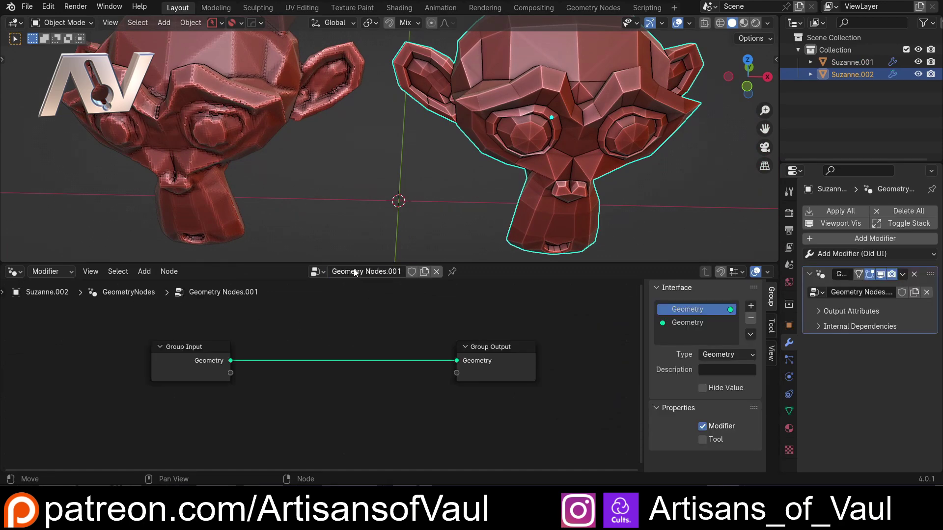
Cancel a 'remesh' node search and spread the Group Input and Group Output nodes apart
left_click_drag(231, 361, 326, 345)
type("remesh")
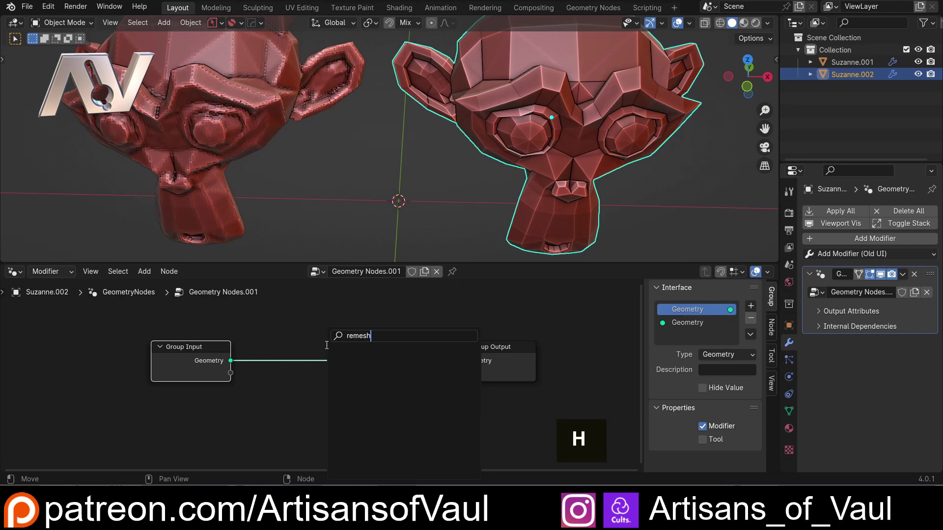
key("Escape")
mouse_move(393, 208)
middle_mouse_down("shift")
mouse_move(392, 221)
mouse_move(398, 206)
mouse_move(379, 205)
mouse_move(382, 197)
middle_mouse_up("shift")
scroll(390, 219, "down", 2)
scroll(383, 200, "up", 1)
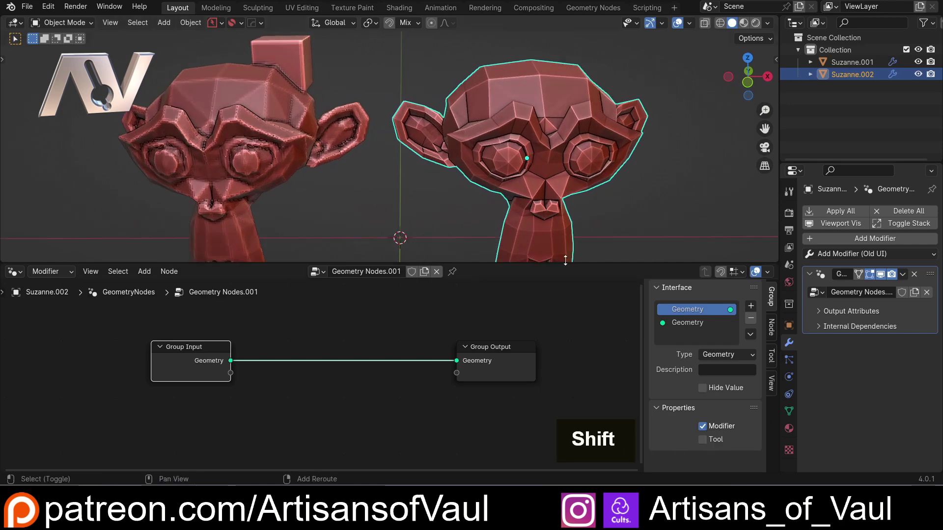
middle_click_drag(435, 246, 547, 201, "shift")
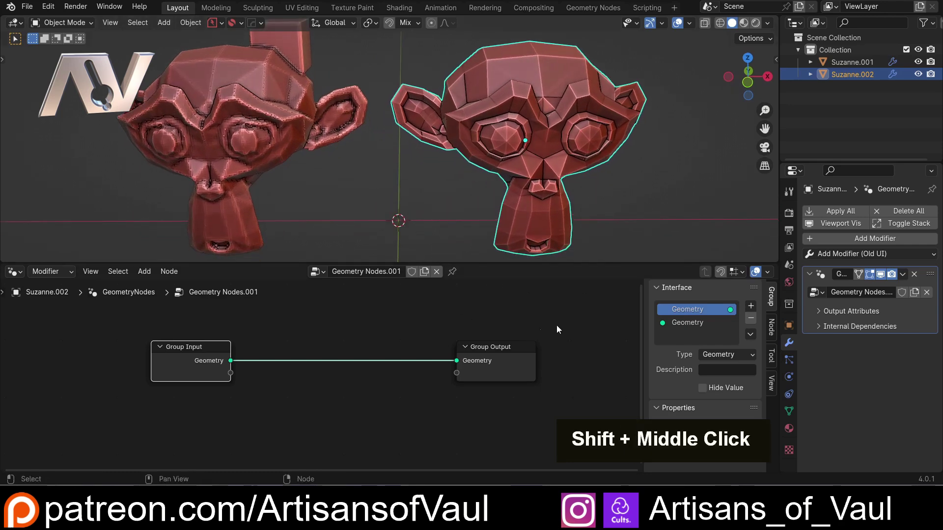
left_click_drag(181, 345, 130, 334)
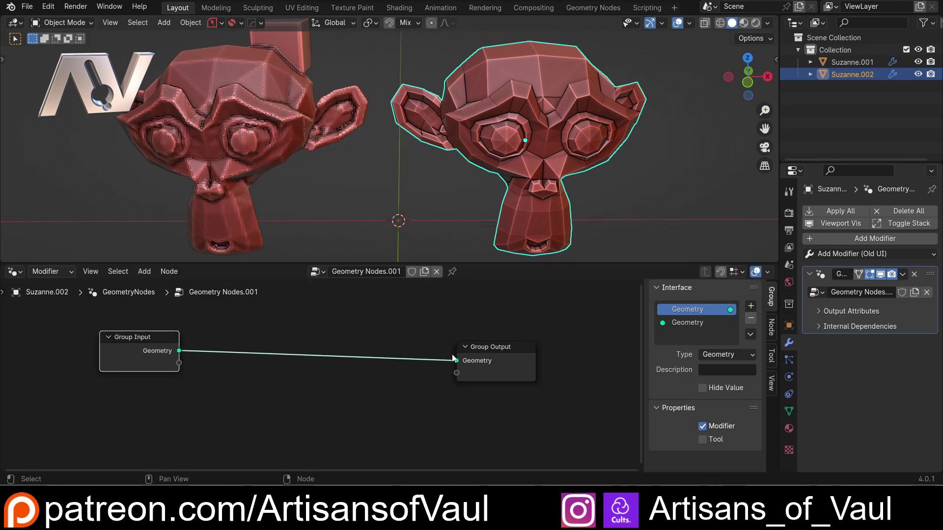
left_click_drag(491, 347, 545, 341)
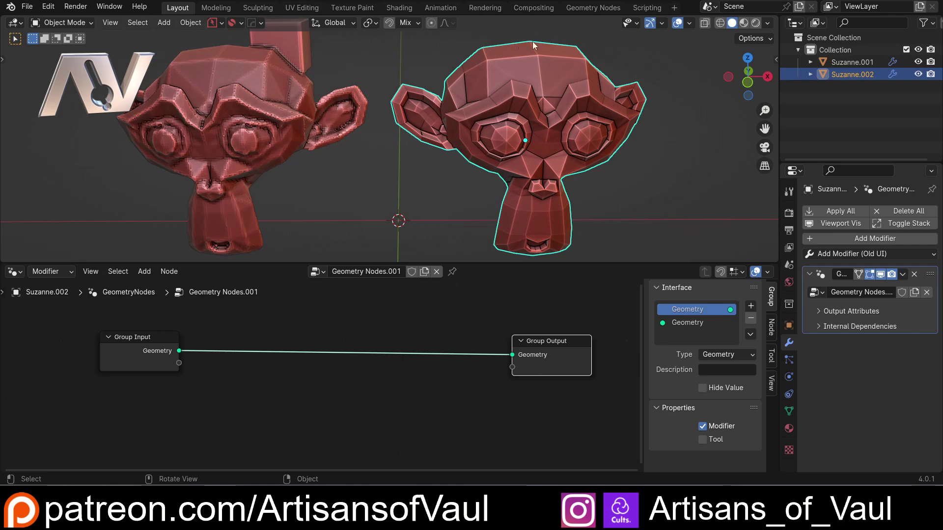
Toggle Suzanne.002 into Edit Mode and back to Object Mode via the mode menu
middle_click_drag(540, 88, 543, 102)
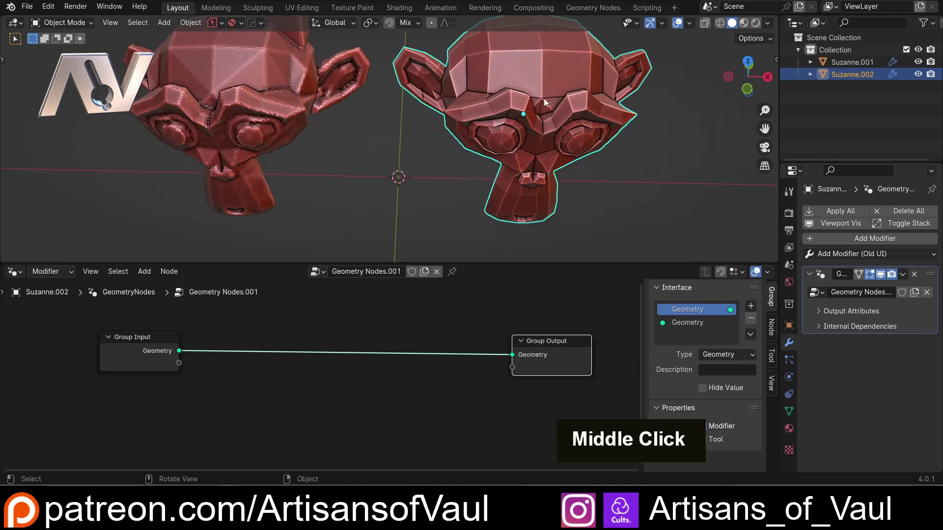
middle_click_drag(537, 162, 541, 121)
key("Tab")
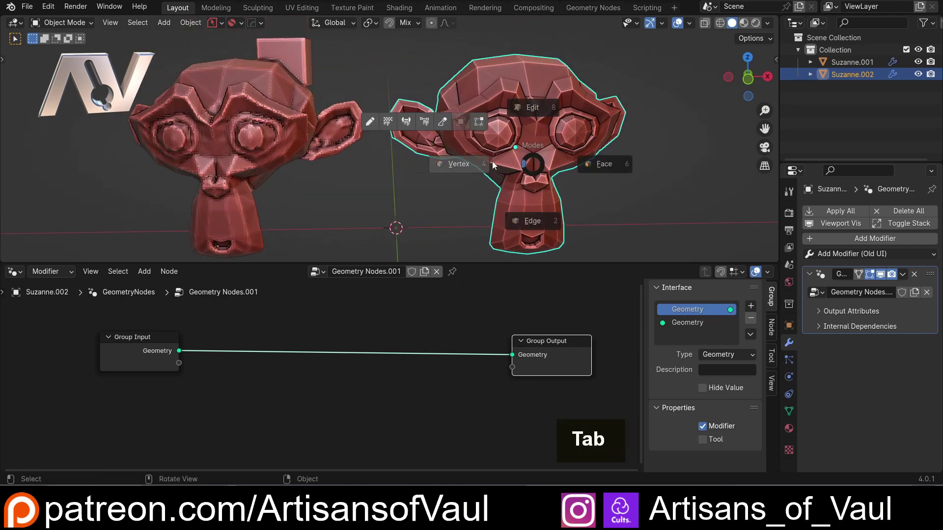
key("ctrl+Tab")
left_click(508, 28)
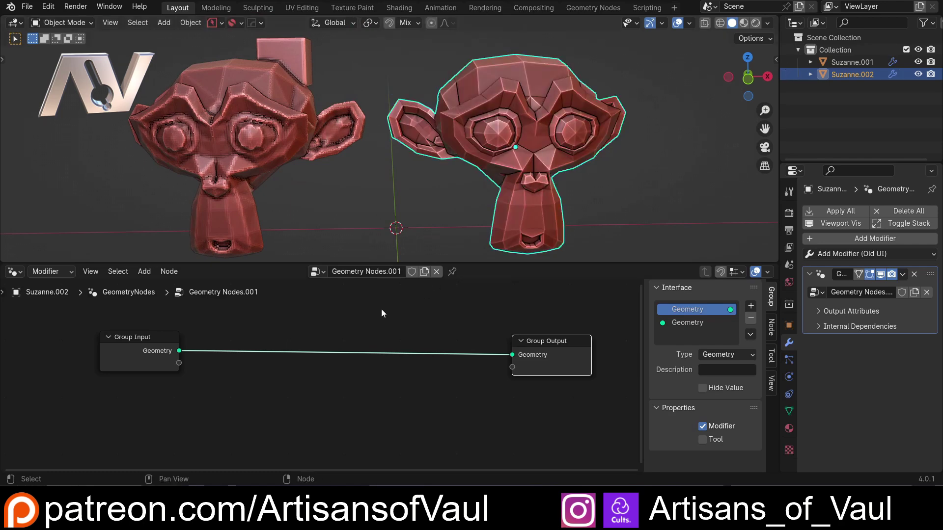
Add a Mesh to Volume node after Group Input and link its Volume to Group Output
left_click_drag(179, 352, 281, 340)
type("mesh to")
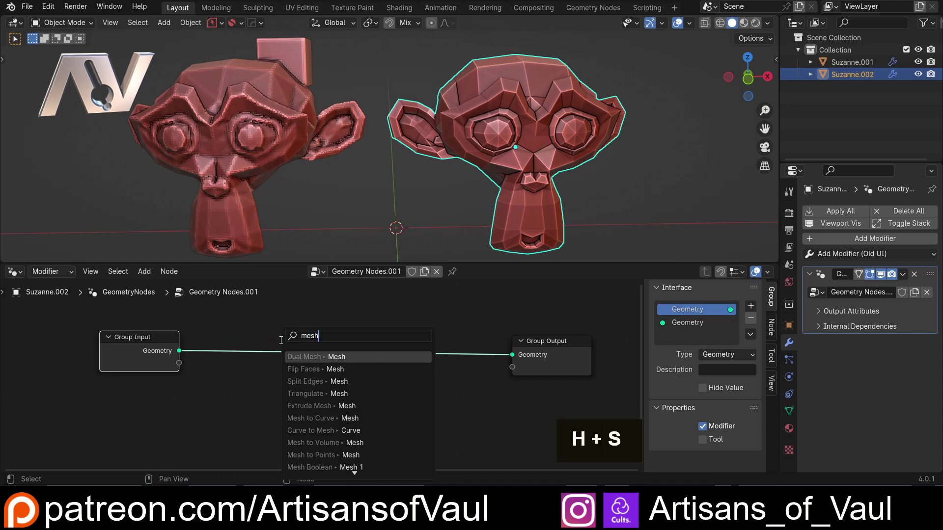
left_click(324, 368)
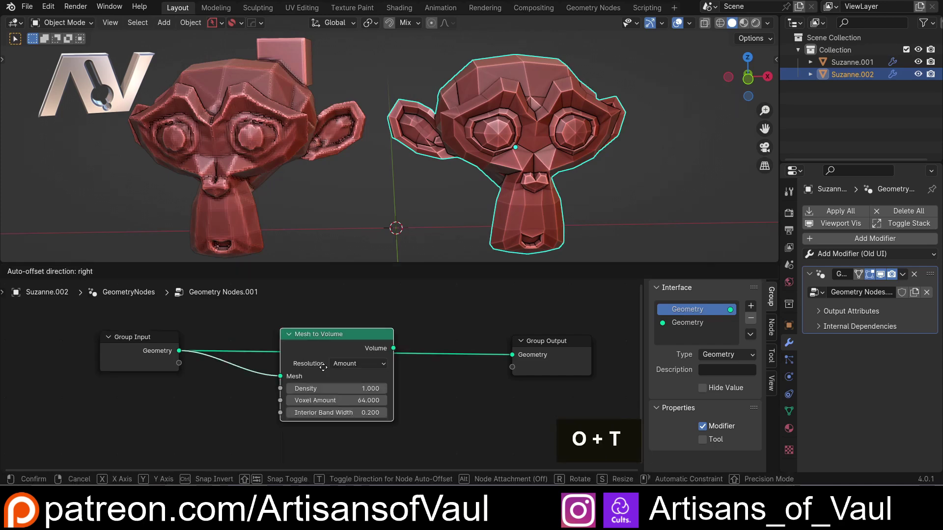
left_click(364, 347)
mouse_move(364, 346)
right_mouse_down("ctrl")
mouse_move(398, 330)
mouse_move(382, 378)
right_mouse_up("ctrl")
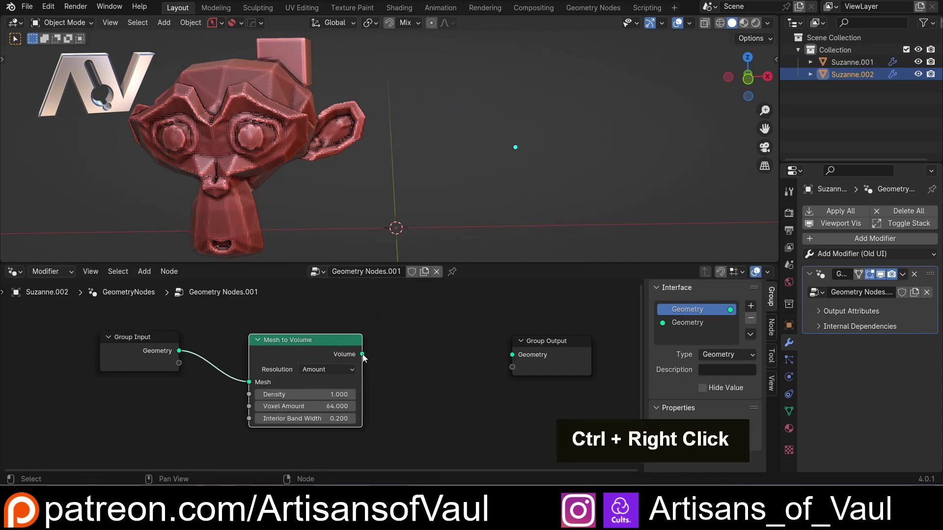
left_click_drag(362, 355, 513, 354)
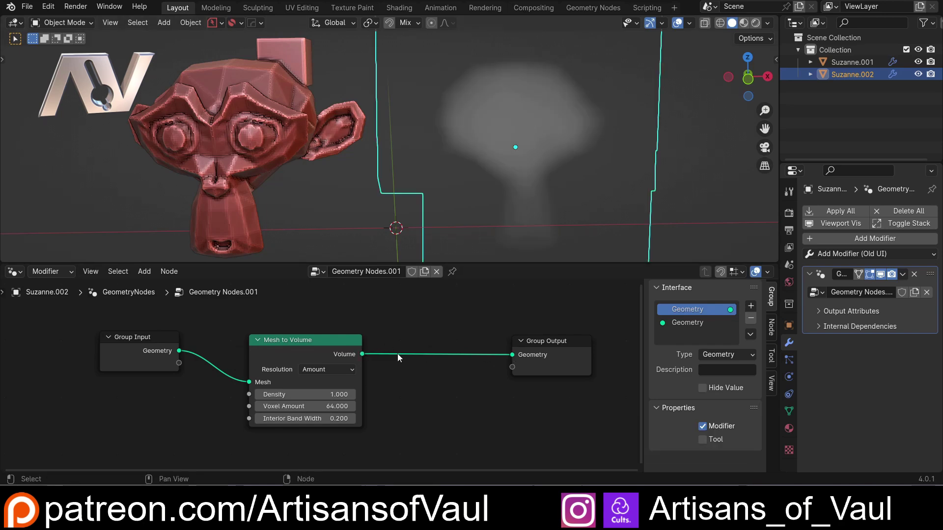
middle_click_drag(556, 178, 467, 201)
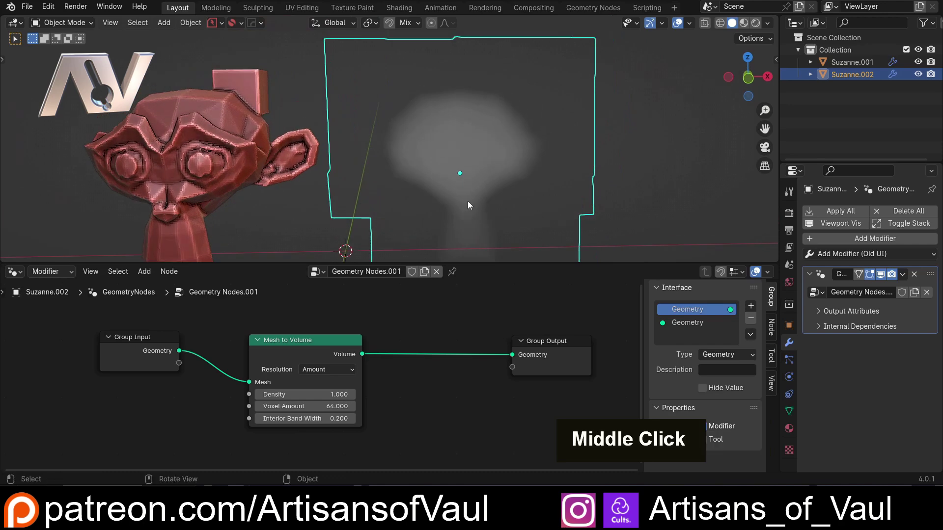
Set the Mesh to Volume Interior Band Width to 0
left_click(316, 418)
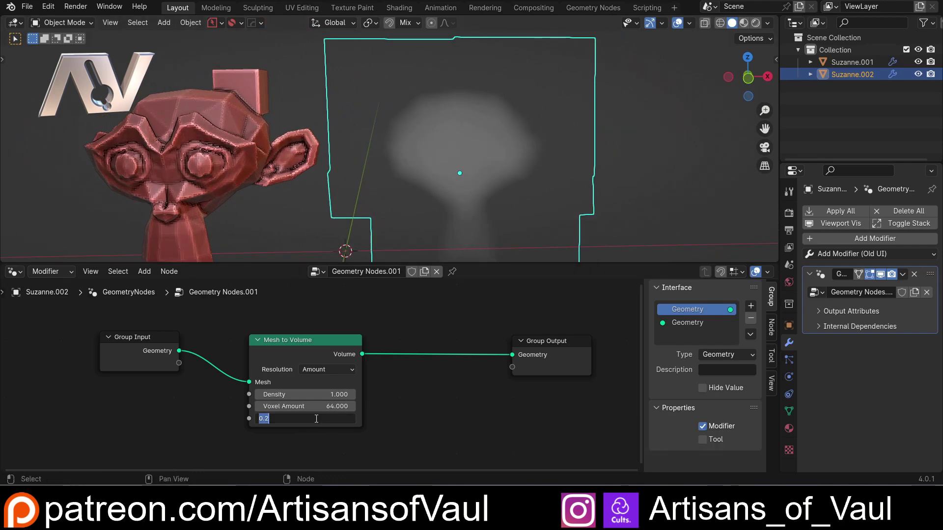
type("0")
key("Return")
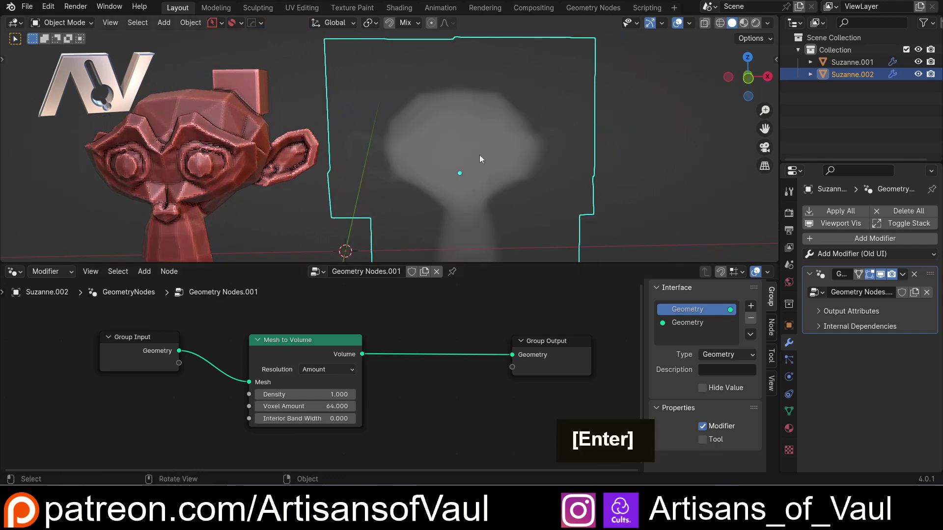
left_click(344, 371)
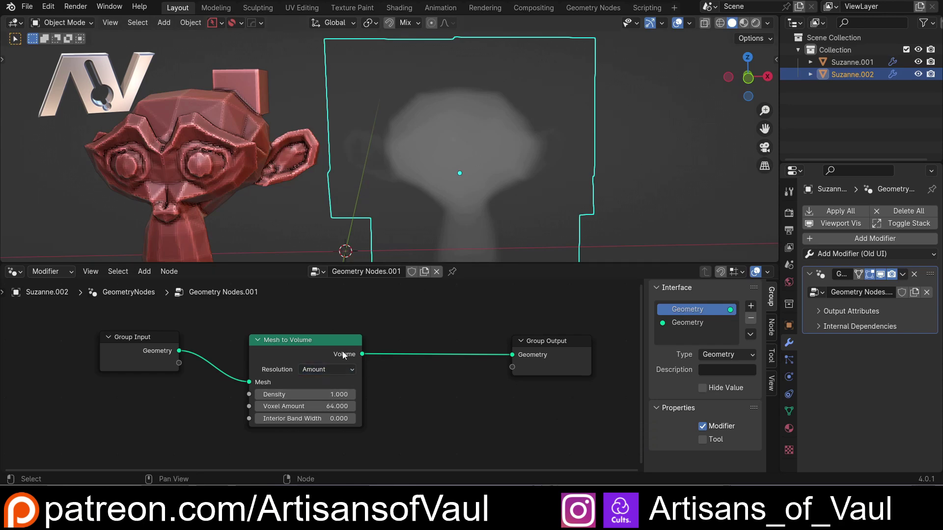
middle_click_drag(508, 214, 447, 201, "shift")
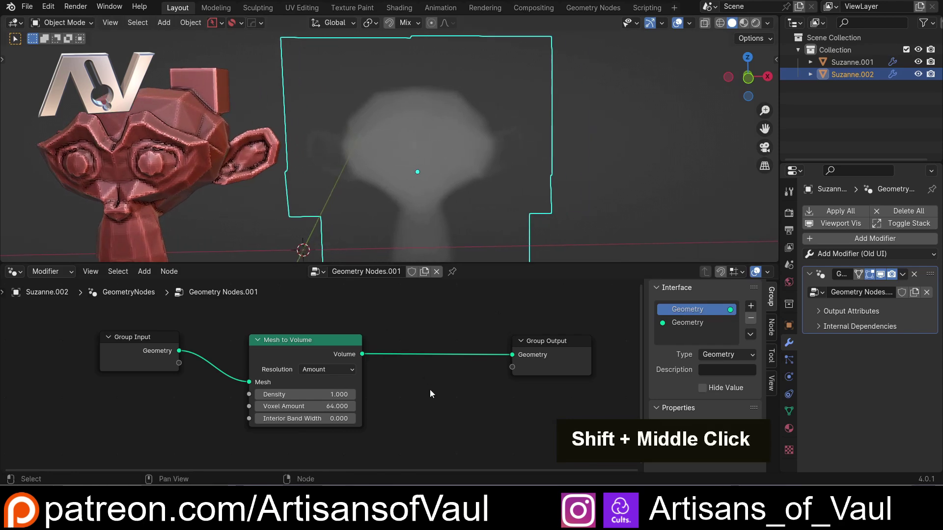
Insert a Volume to Mesh node between Mesh to Volume and Group Output
key("shift+a")
left_click(398, 246)
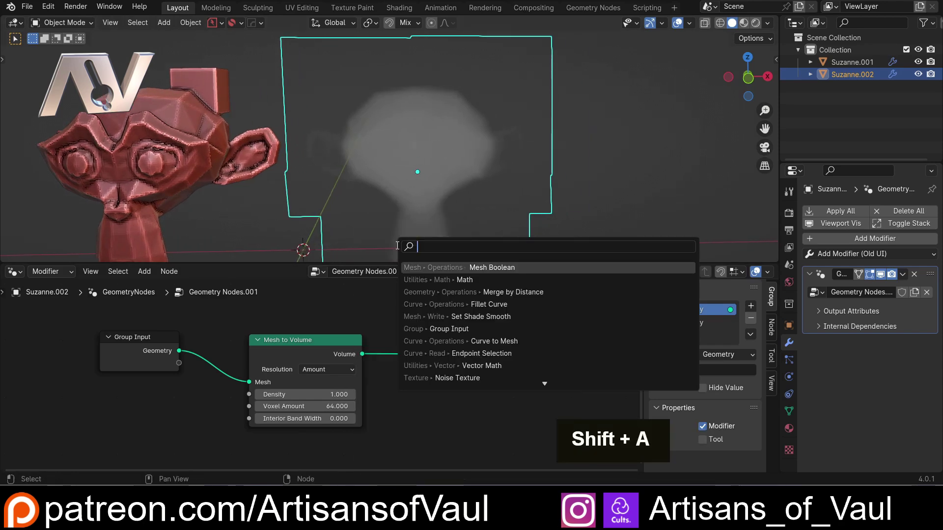
type("volum")
left_click(422, 279)
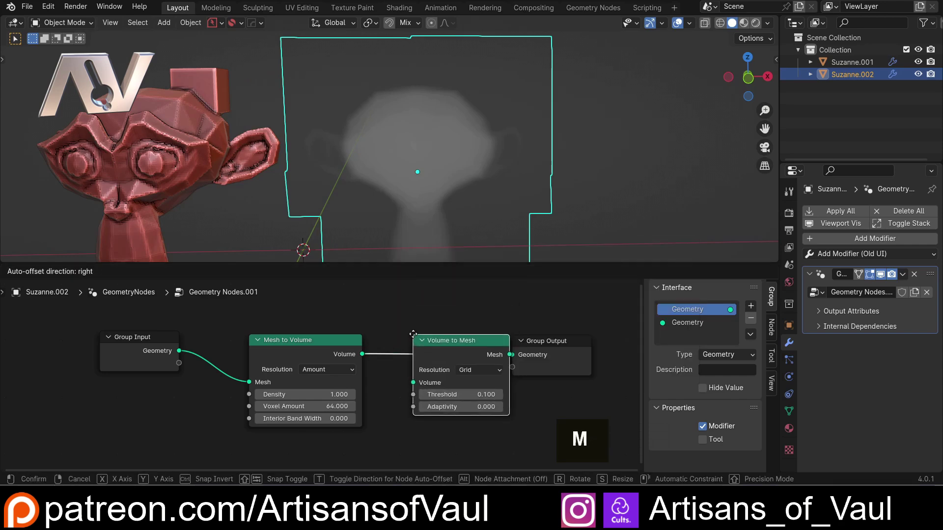
left_click(407, 328)
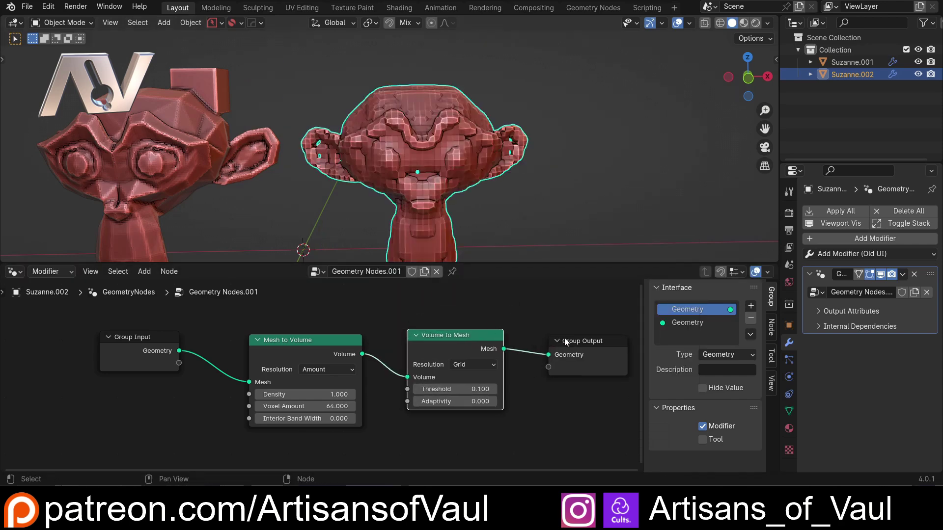
left_click_drag(565, 342, 568, 331)
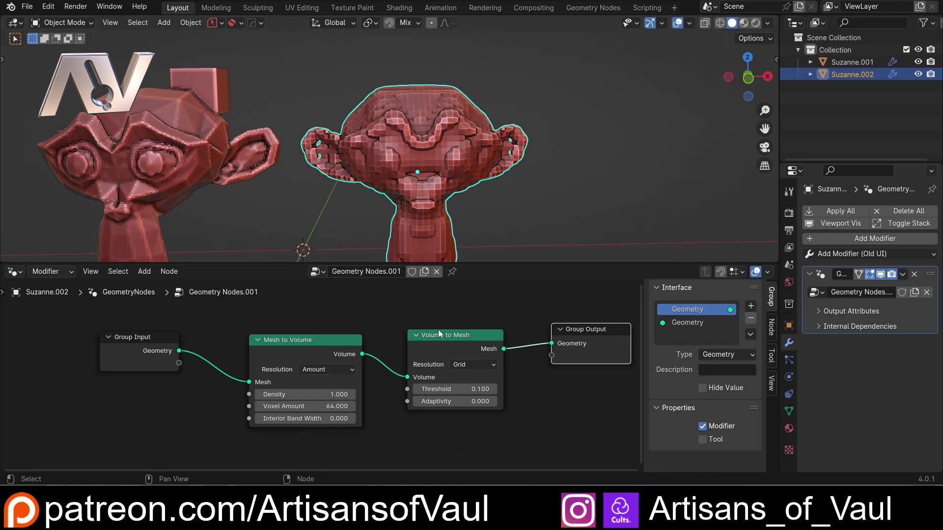
scroll(475, 370, "up", 2)
middle_click_drag(572, 366, 514, 346, "shift")
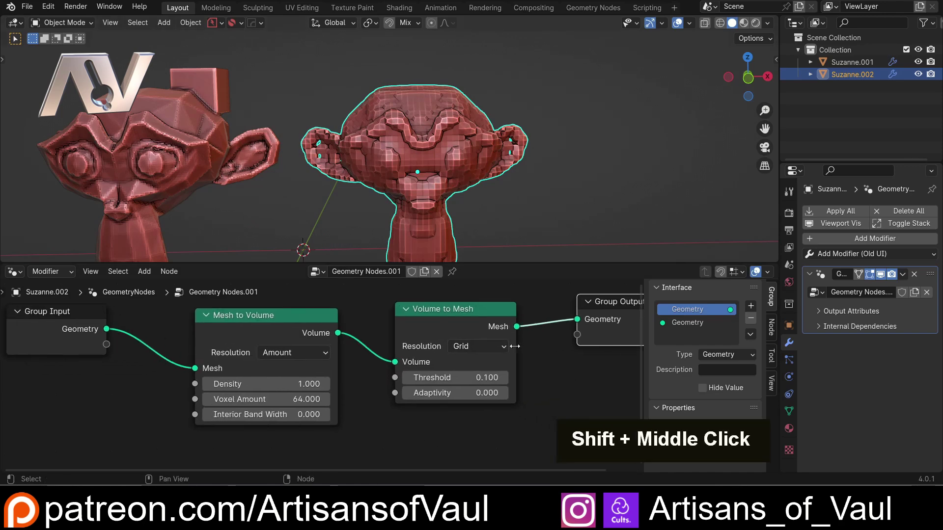
left_click(504, 345)
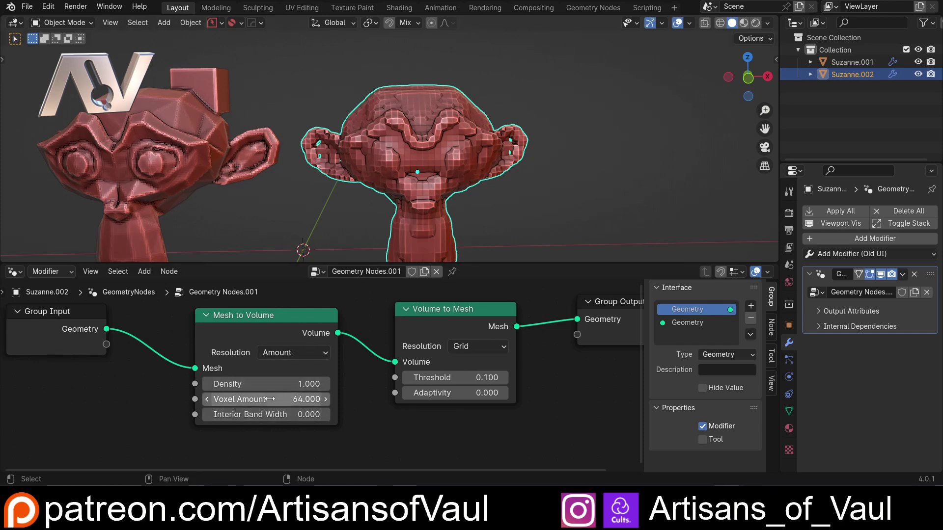
Switch Mesh to Volume resolution from Voxel Amount to Size with Voxel Size 0.010
left_click_drag(270, 399, 505, 399)
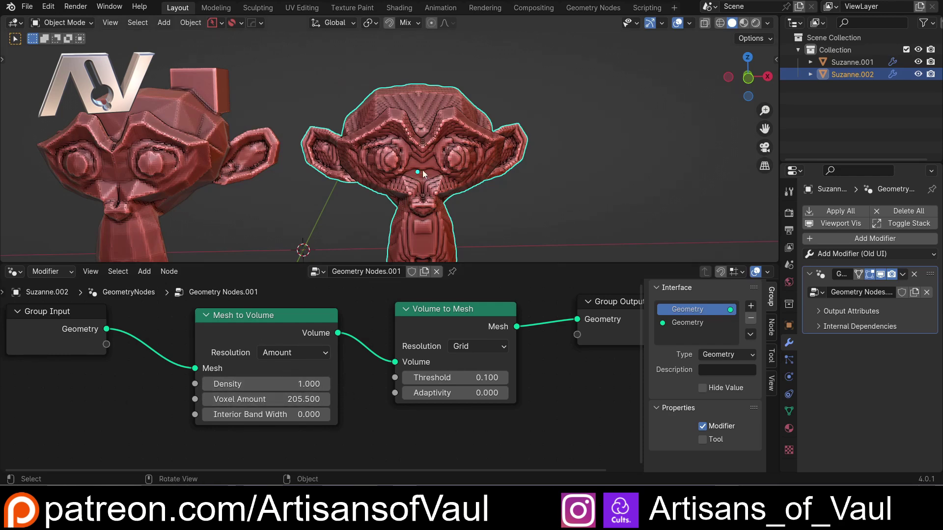
middle_click_drag(423, 173, 388, 240)
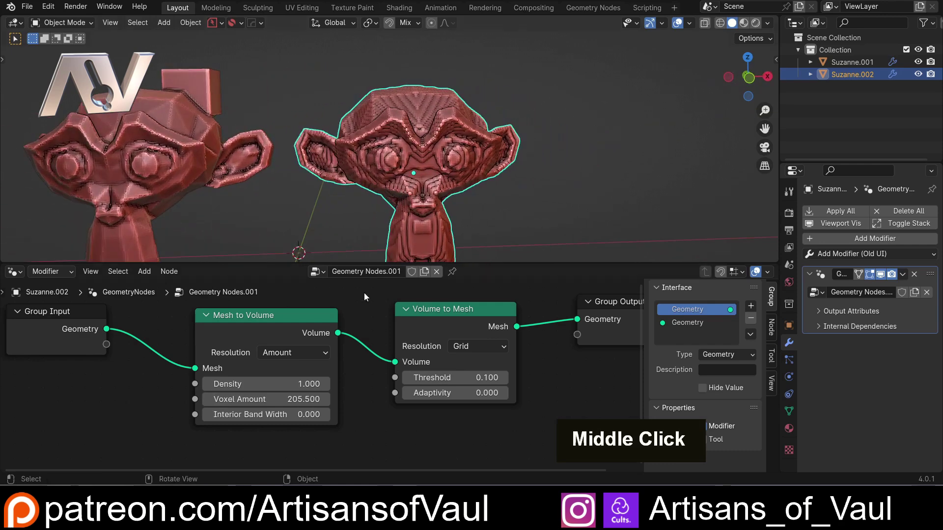
left_click(305, 351)
left_click(298, 382)
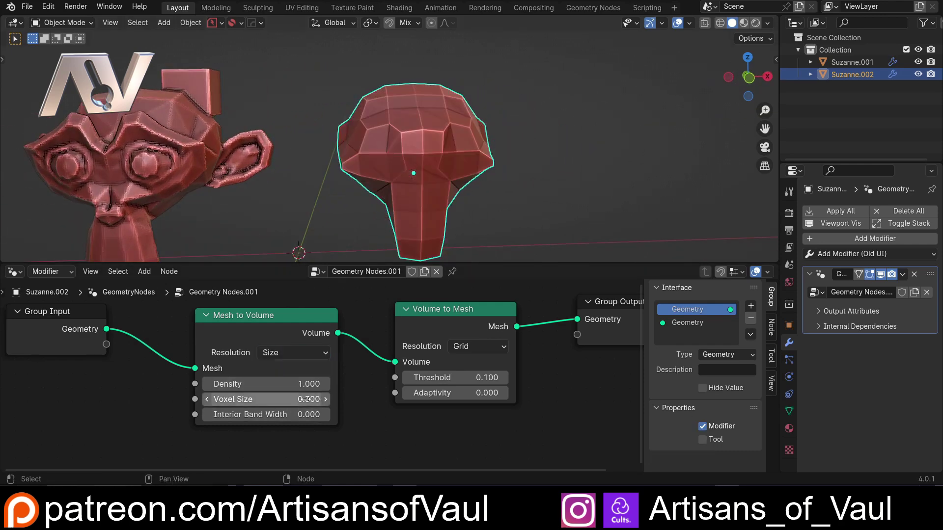
left_click_drag(305, 400, 265, 399)
Set the Mesh to Volume Density, trying 0.01 then settling at 0.200
scroll(427, 178, "down", 4)
middle_click_drag(427, 178, 425, 200)
scroll(422, 212, "up", 4)
scroll(426, 175, "up", 3)
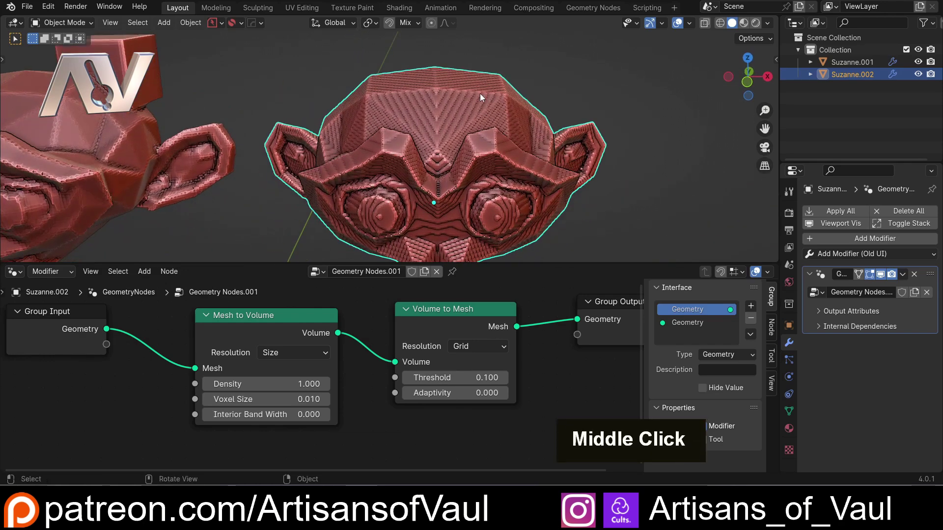
scroll(414, 123, "up", 2)
scroll(414, 124, "down", 3)
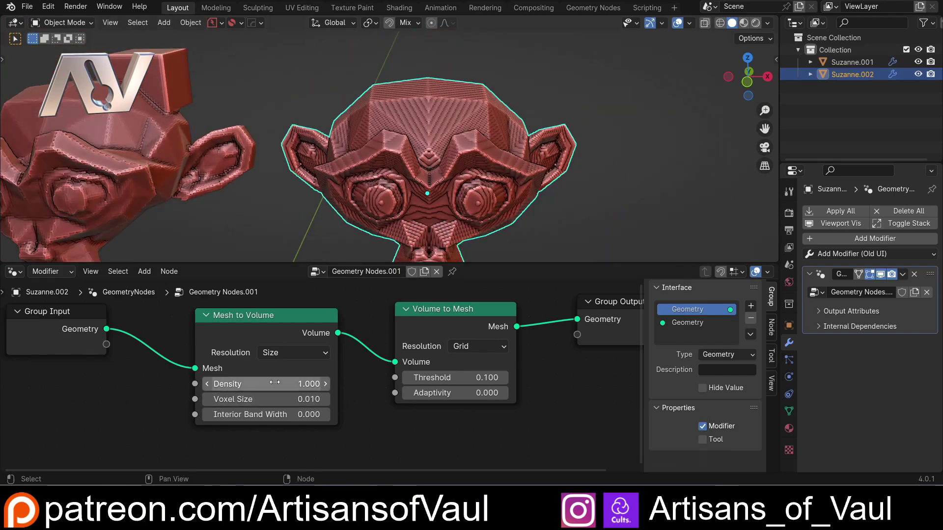
left_click_drag(246, 318, 276, 318)
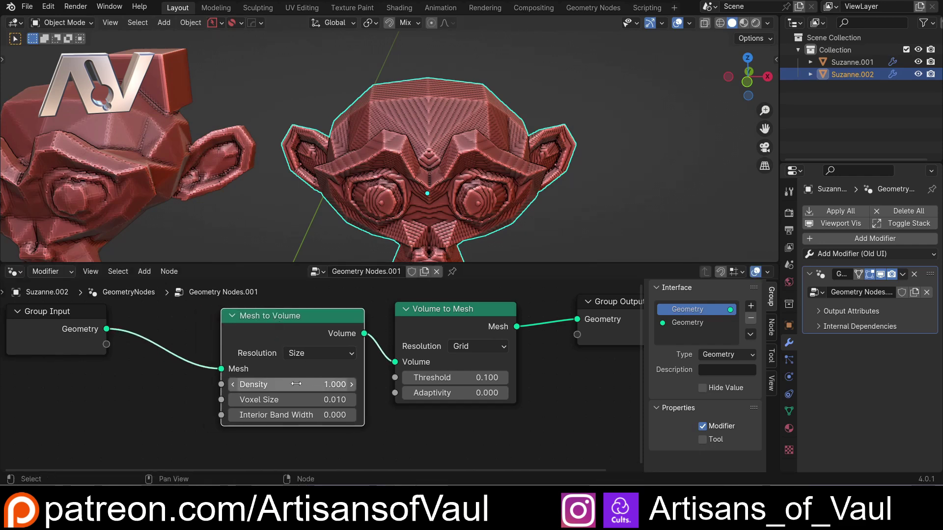
double_click(295, 383)
type("0.01")
key("Return")
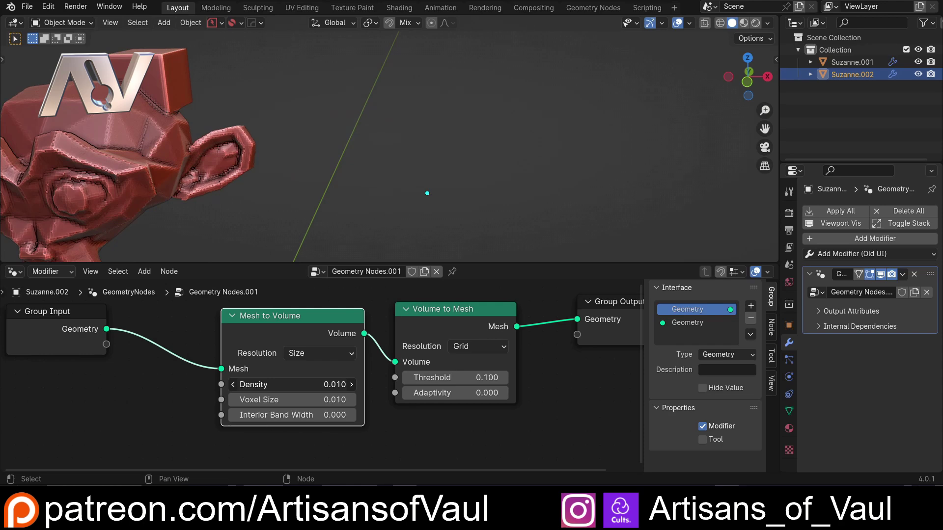
left_click_drag(300, 385, 319, 385)
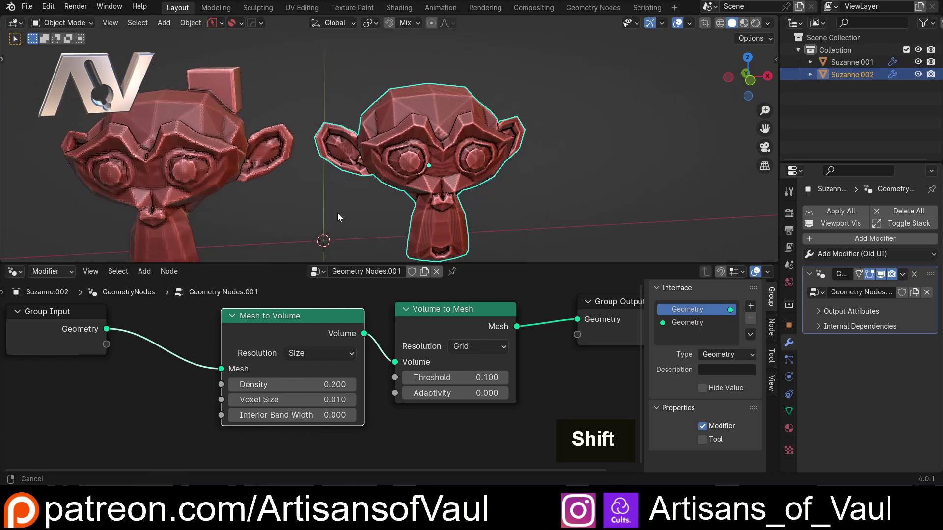
key("shift+a")
Add a cube, place it on Suzanne.002's head and join it into Suzanne.002
mouse_move(305, 223)
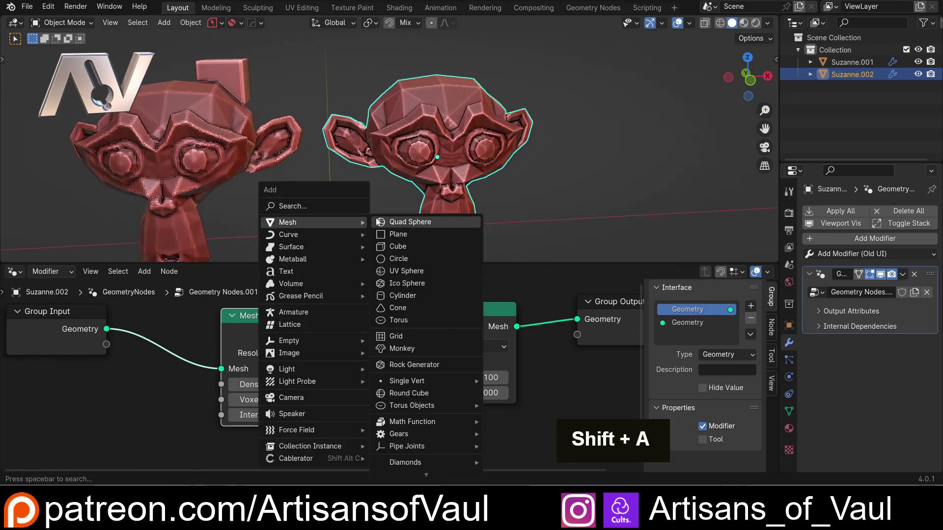
left_click(403, 249)
key("g")
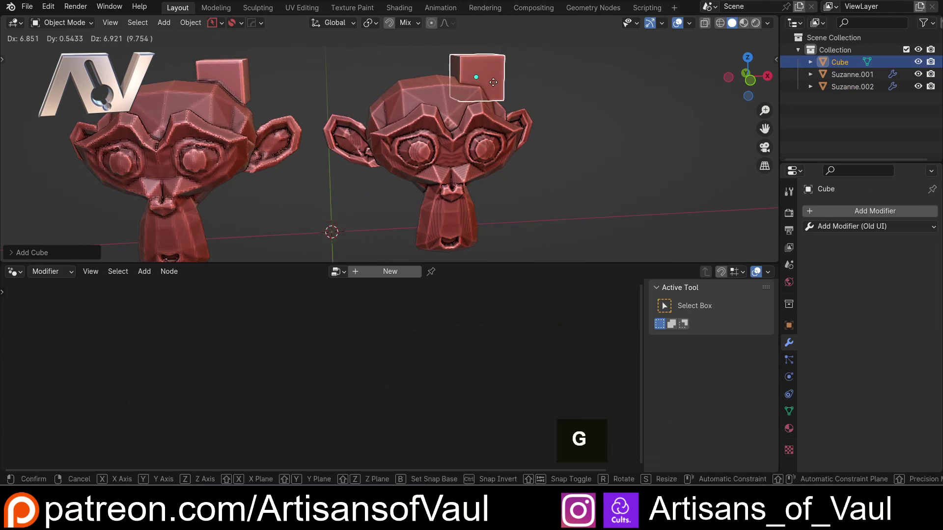
left_click(495, 82)
middle_click_drag(496, 82, 423, 128)
left_click(423, 128, "shift")
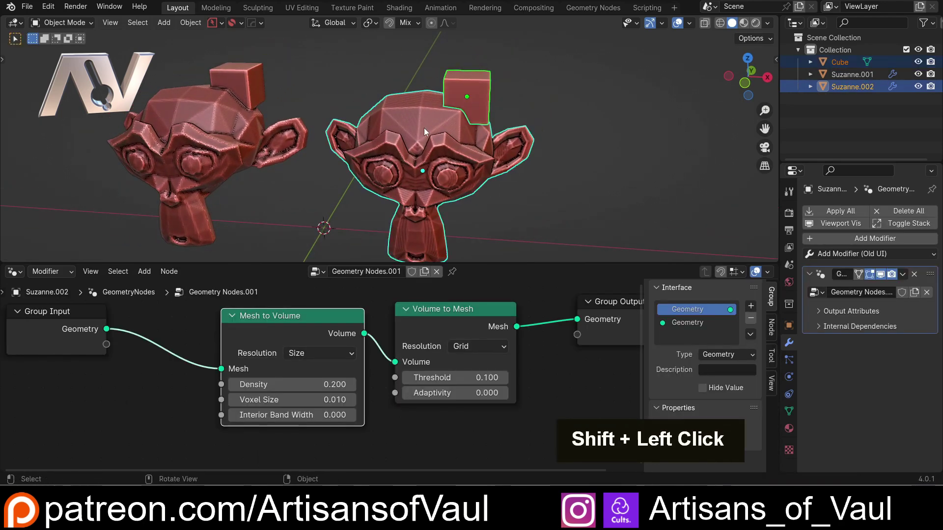
key("ctrl+j")
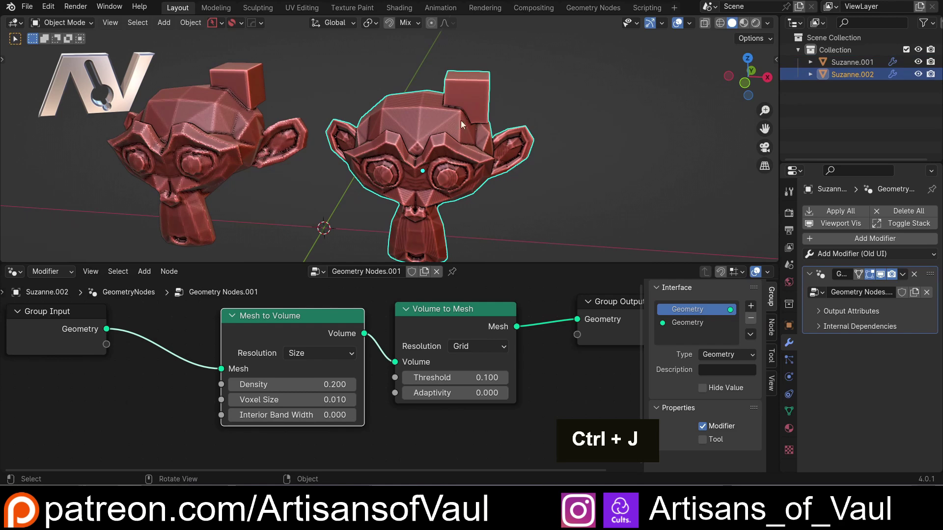
Select Suzanne.001 and shrink the node editor to enlarge the 3D view
scroll(466, 130, "up", 2)
middle_click_drag(471, 139, 330, 125)
scroll(285, 208, "down", 2)
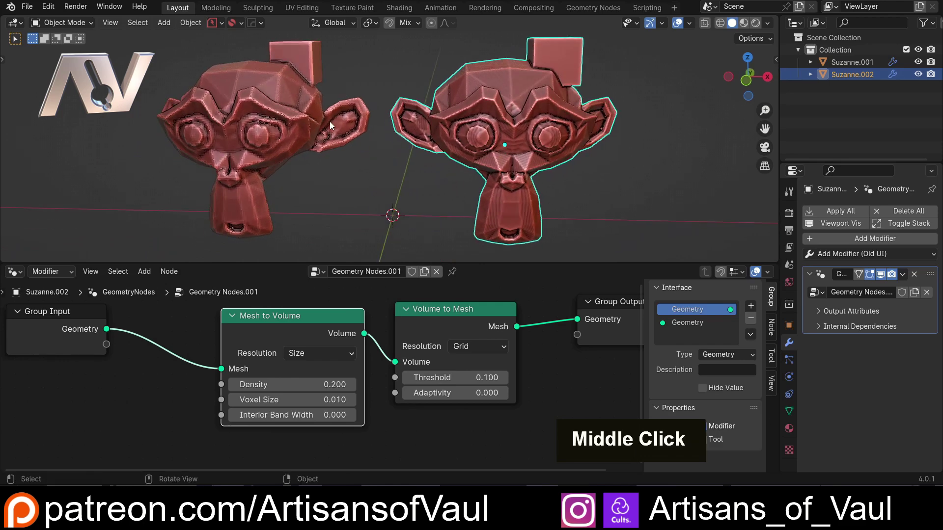
left_click(240, 97)
middle_click_drag(297, 222, 383, 270, "shift")
left_click_drag(383, 264, 486, 457)
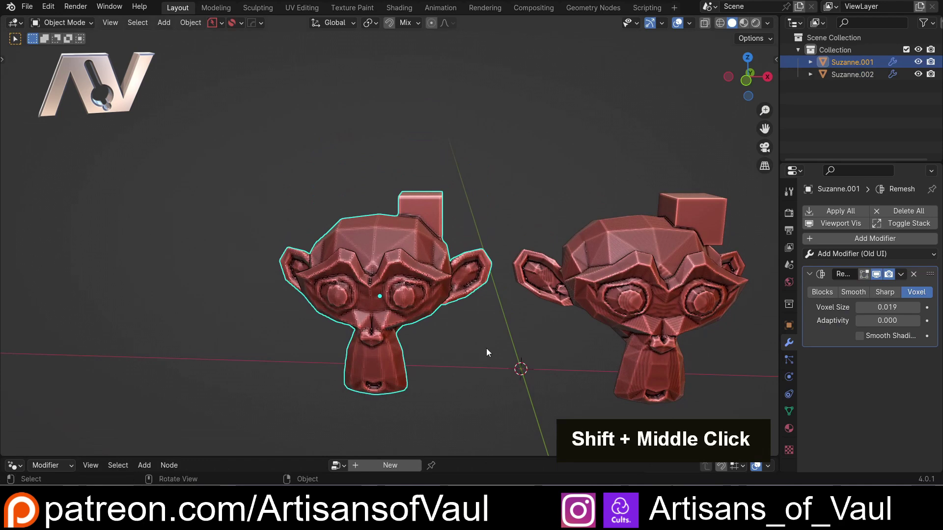
Duplicate Suzanne.001 as Suzanne.004, delete the copy's Remesh modifier, hide it, and reselect Suzanne.001
scroll(469, 315, "up", 2)
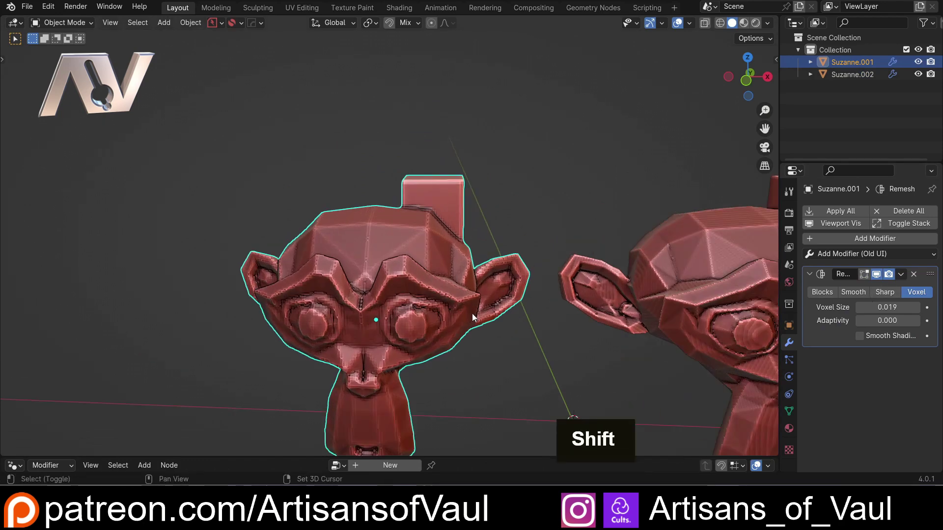
middle_click_drag(472, 316, 472, 243, "shift")
key("shift+d")
key("Escape")
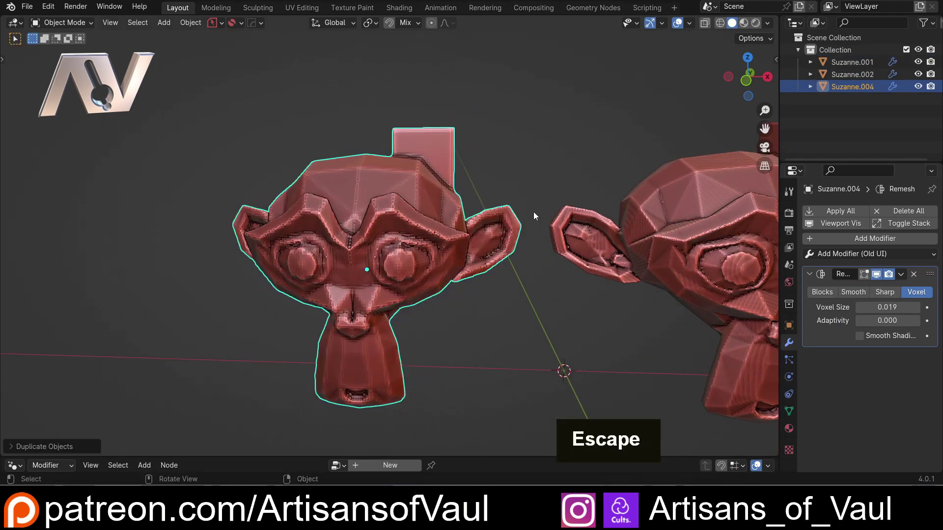
left_click(913, 275)
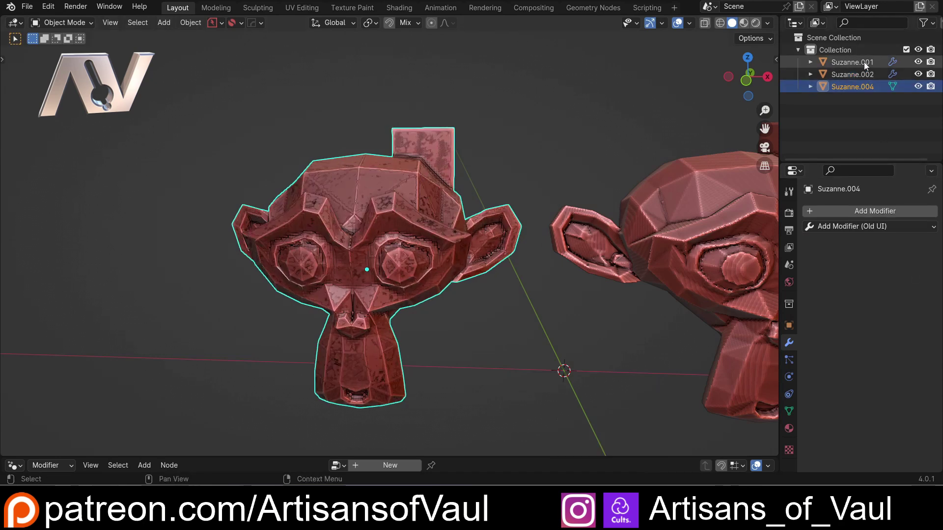
left_click(917, 86)
left_click(453, 181)
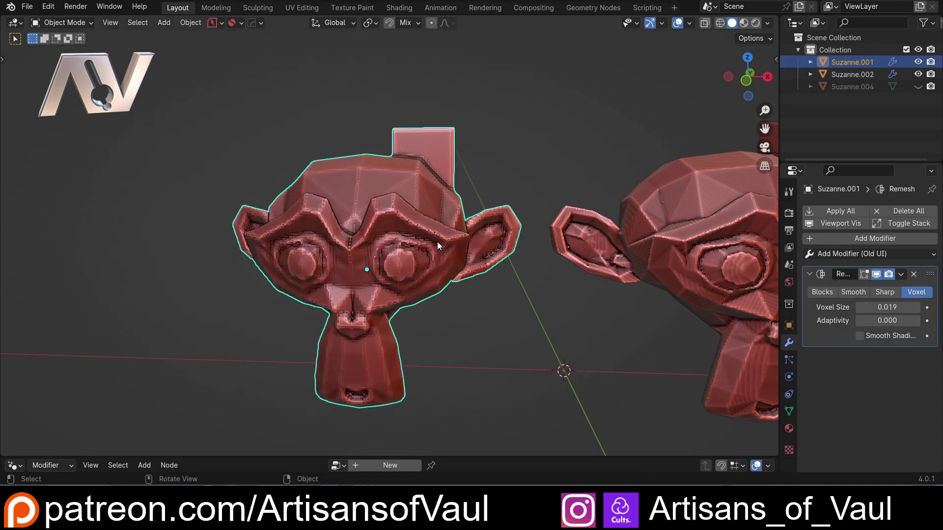
Add a Shrinkwrap modifier to Suzanne.001 targeting the hidden Suzanne.004
left_click(842, 254)
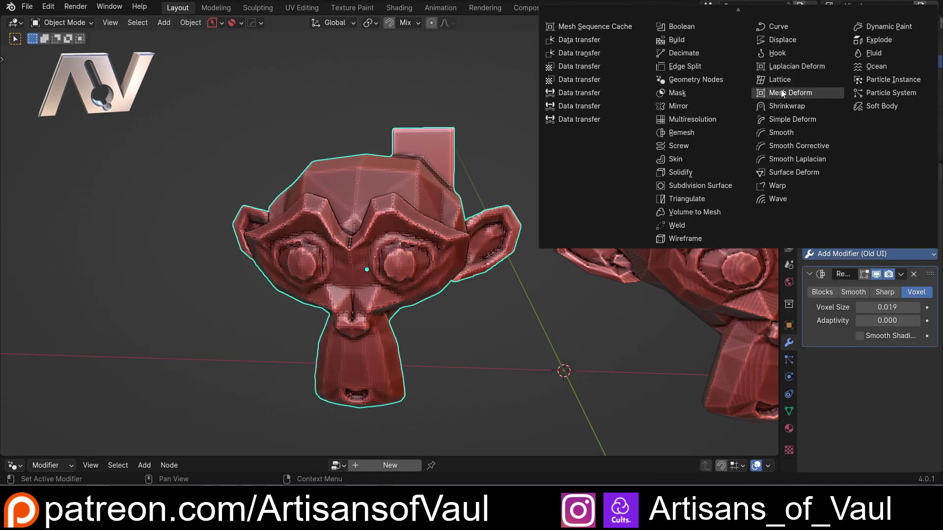
left_click(787, 108)
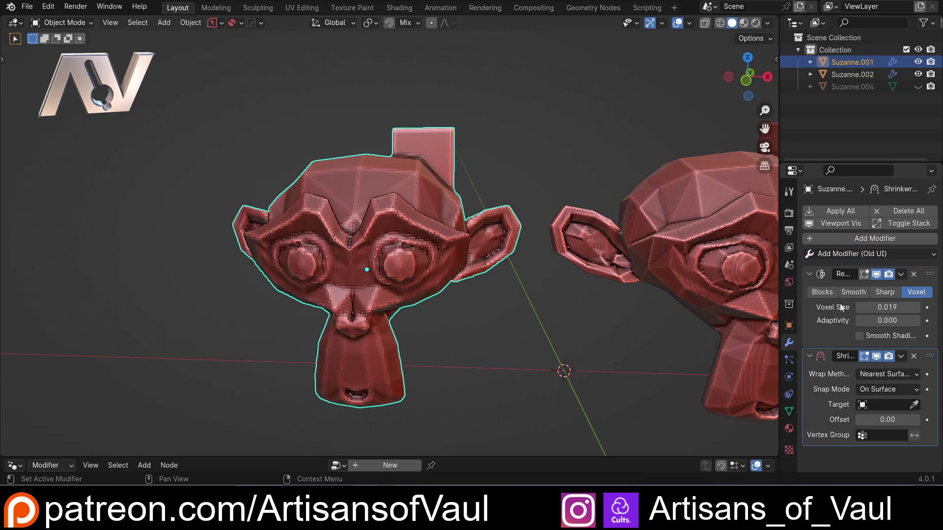
left_click(914, 404)
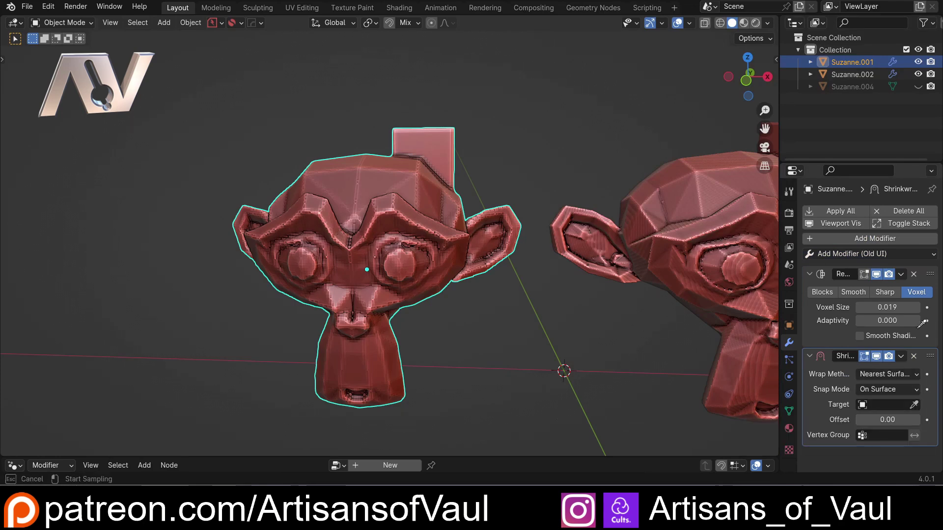
left_click(853, 87)
Undo a change, then nudge the Remesh Voxel Size to 0.020 and back to 0.019
scroll(374, 265, "up", 2)
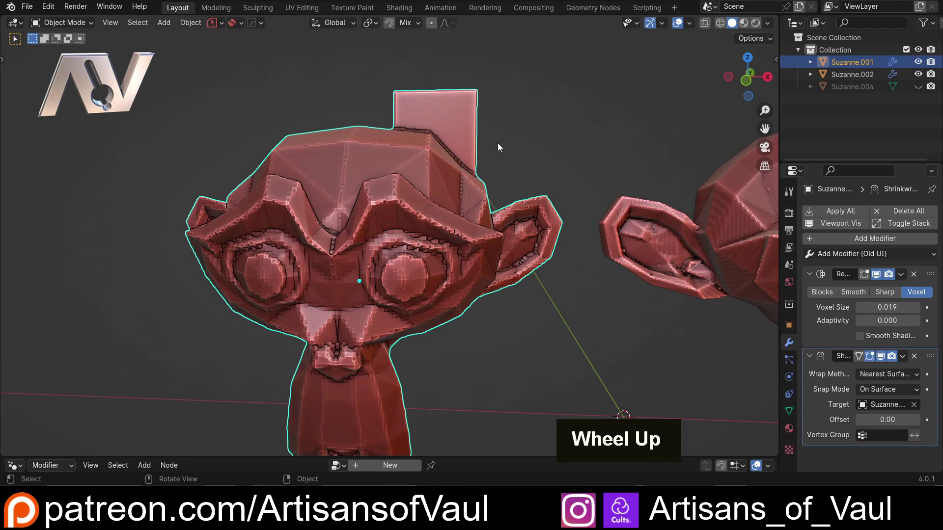
middle_click_drag(496, 143, 510, 163)
scroll(437, 271, "up", 3)
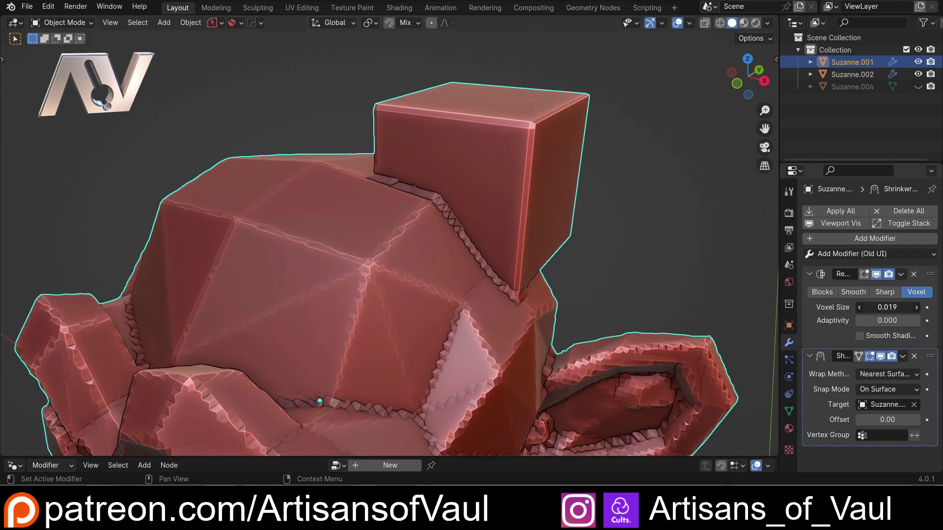
key("ctrl+z")
scroll(528, 286, "down", 4)
middle_click_drag(521, 275, 422, 266)
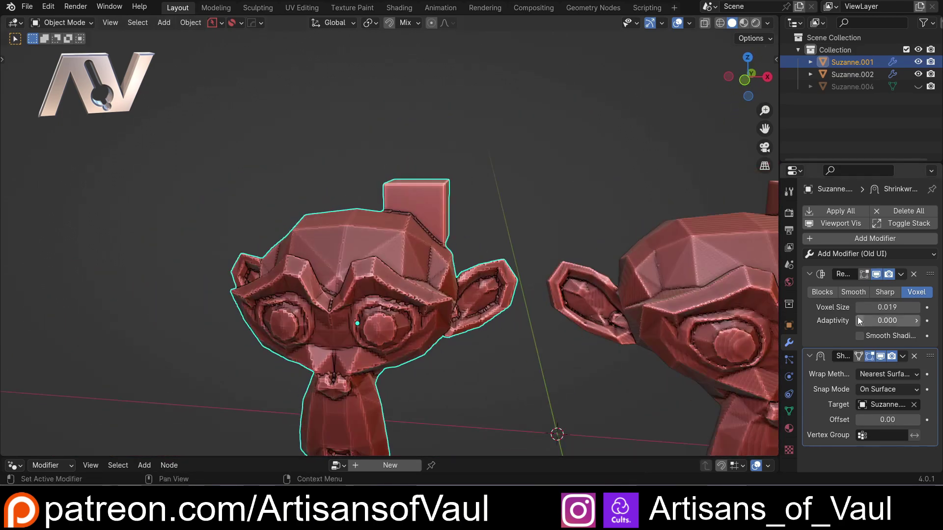
left_click(916, 307)
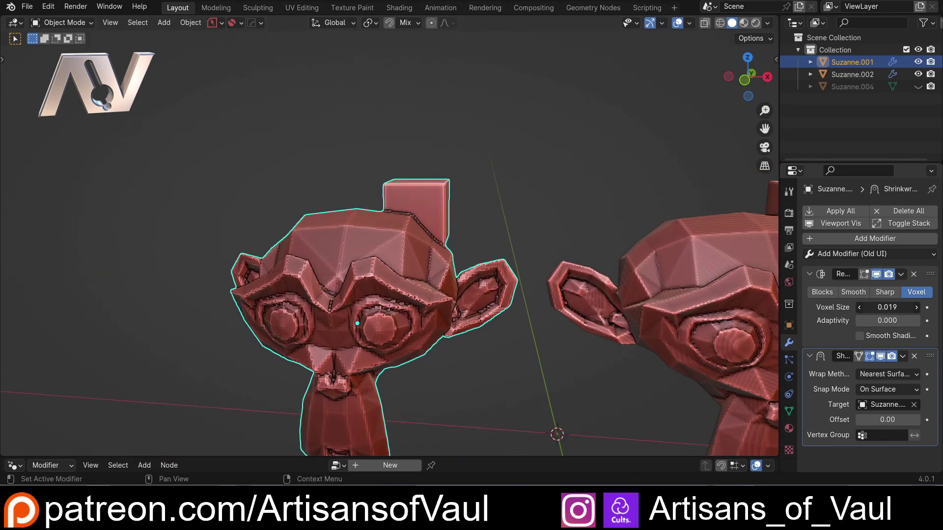
left_click(859, 307)
scroll(549, 286, "down", 3)
Select Suzanne.002, show its geometry node tree, and move Group Output further right
left_click(549, 286)
scroll(388, 264, "up", 5)
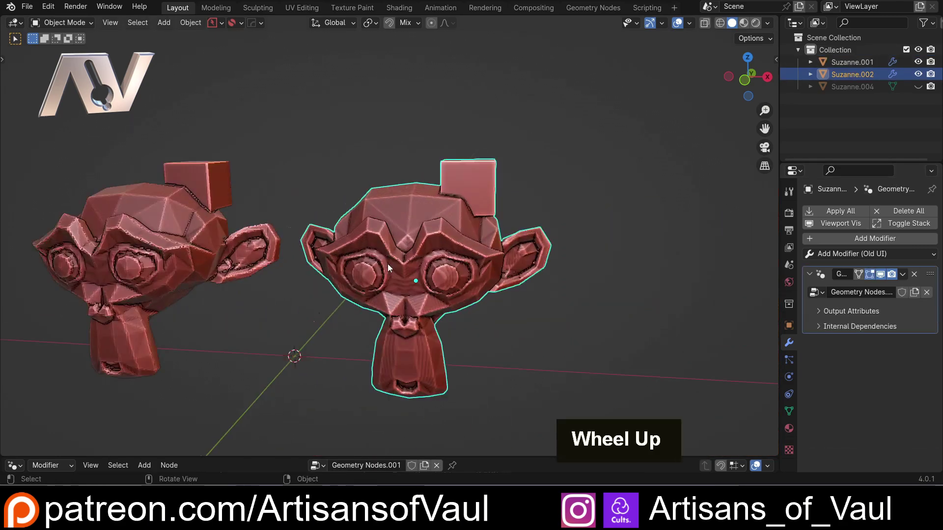
middle_click(389, 275)
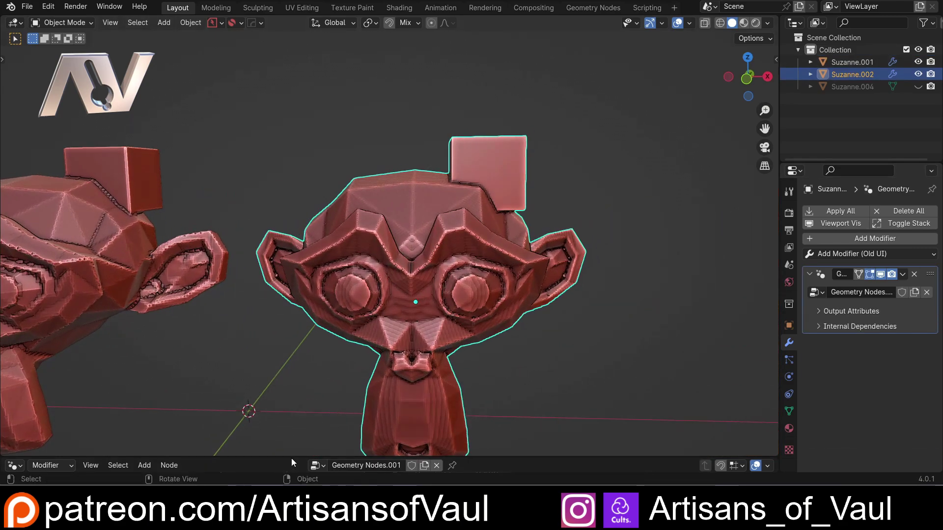
left_click_drag(290, 459, 295, 268)
middle_click_drag(461, 139, 440, 167)
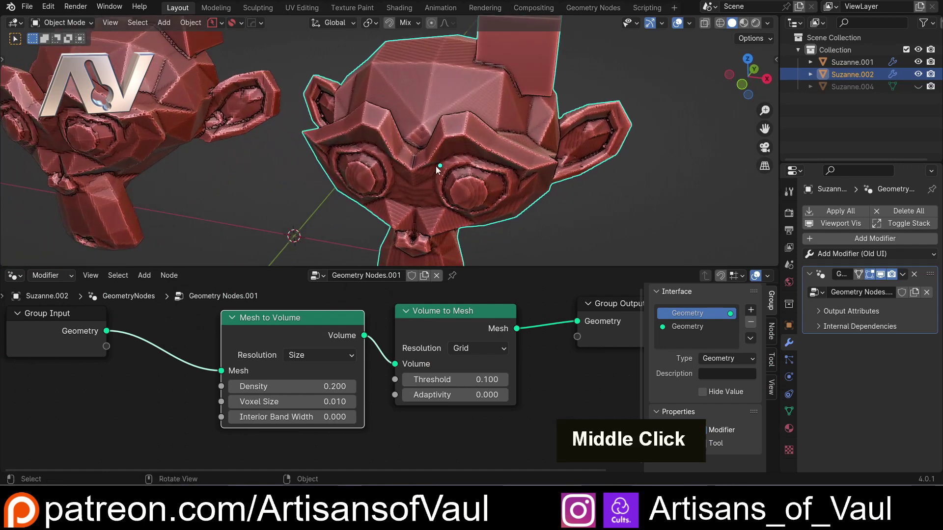
scroll(556, 349, "down", 3)
middle_click_drag(504, 327, 479, 317, "shift")
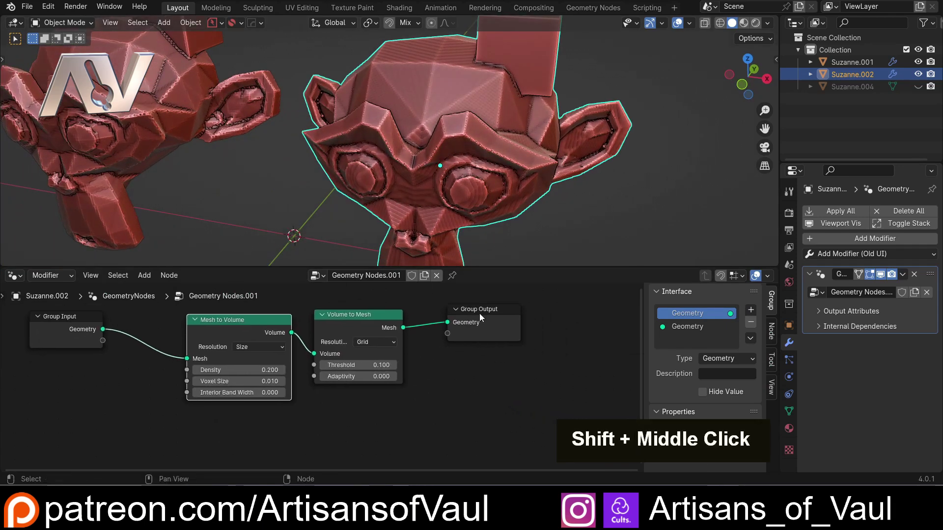
left_click_drag(479, 313, 592, 311)
middle_click_drag(459, 301, 422, 318, "shift")
left_click_drag(548, 332, 578, 330)
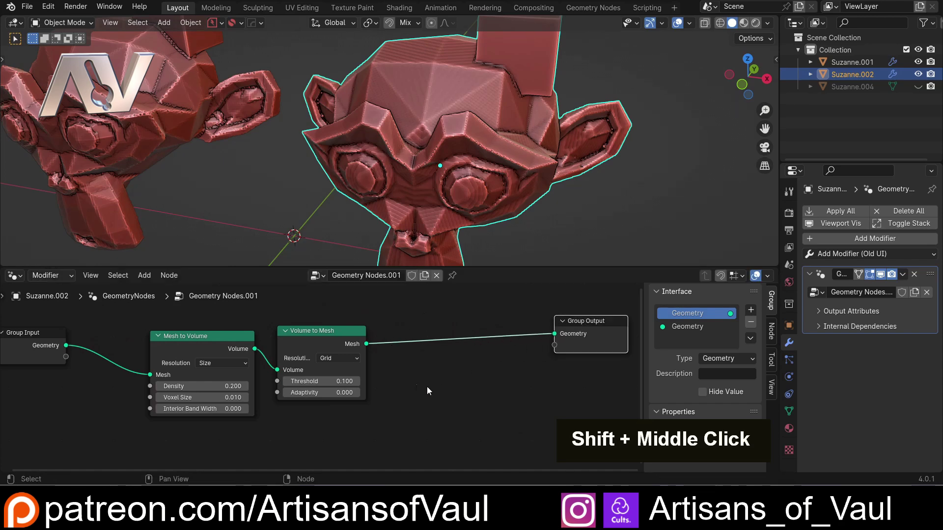
Add a Set Position node between Volume to Mesh and Group Output
key("shift+a")
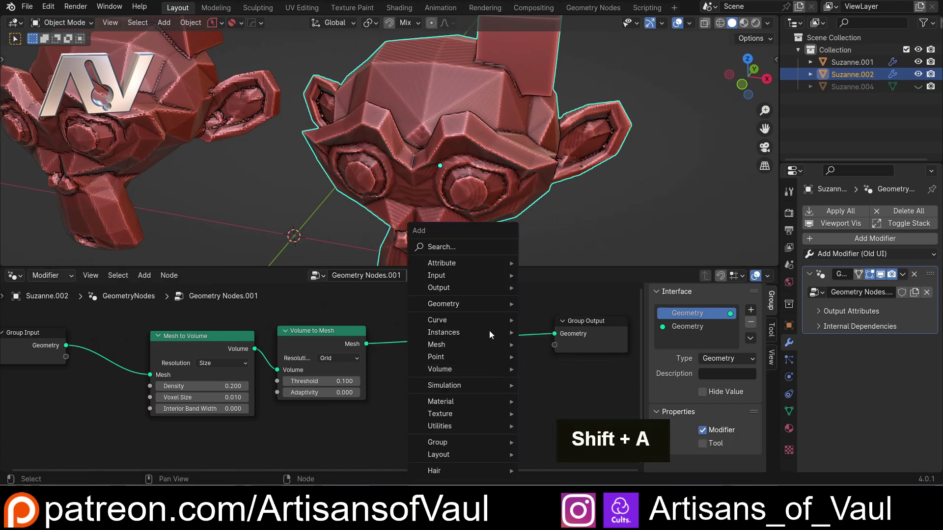
left_click(459, 245)
type("set")
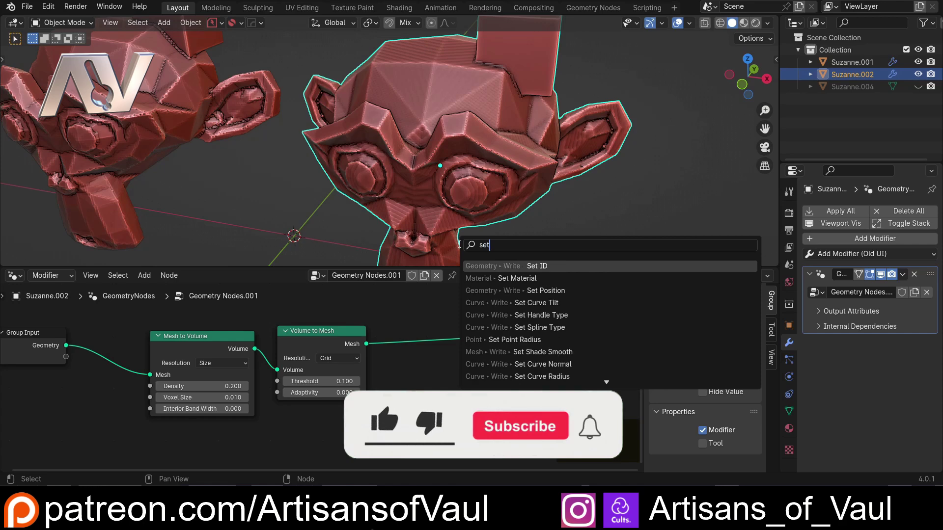
left_click(493, 290)
left_click(447, 336)
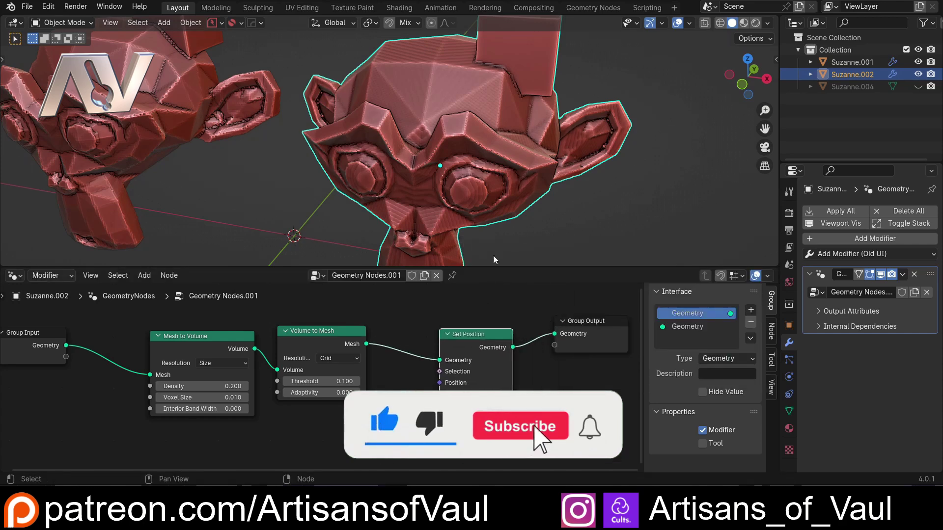
Test an X offset on Set Position, then set Offset X back to 0
middle_click_drag(486, 159, 459, 147)
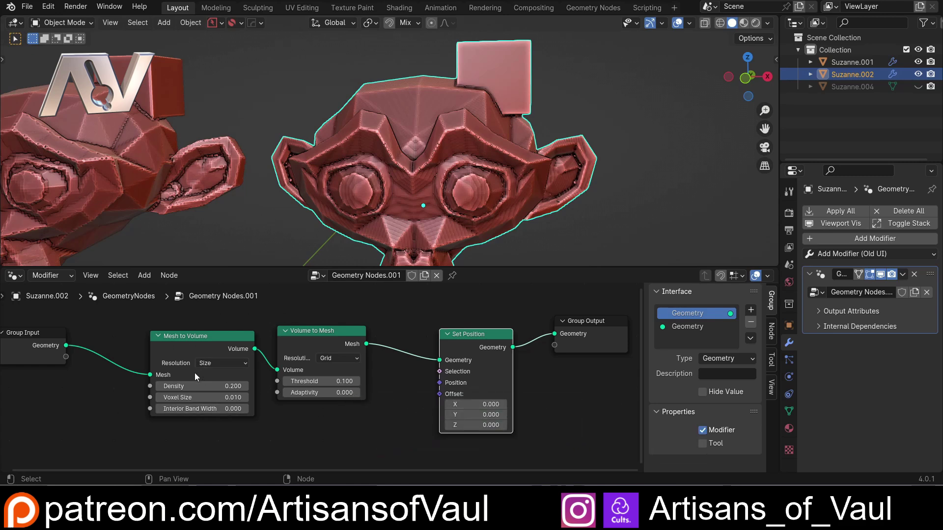
mouse_move(195, 377)
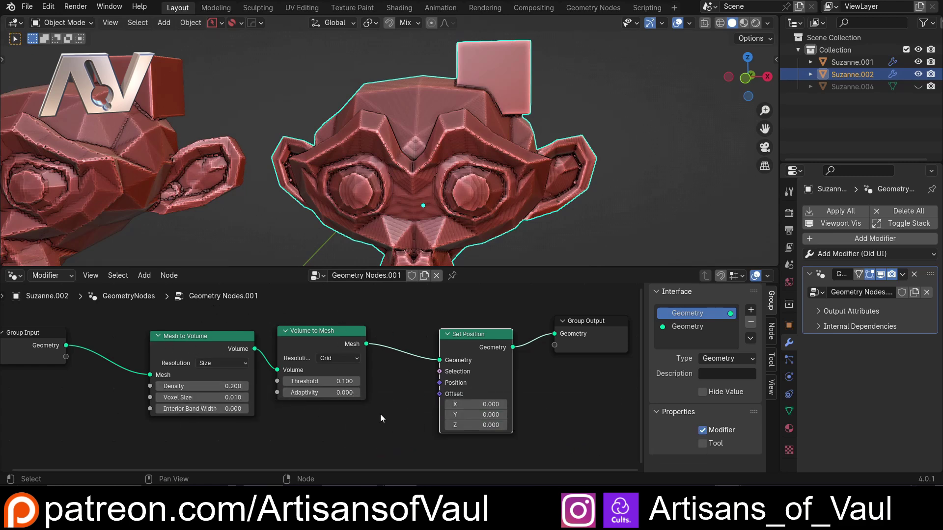
middle_click_drag(379, 414, 425, 400, "shift")
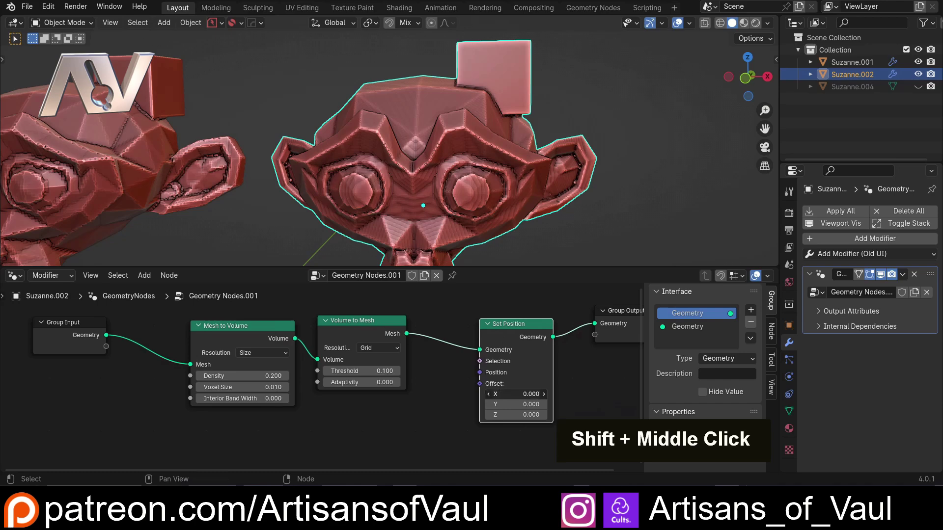
left_click_drag(513, 394, 545, 365)
left_click(514, 393)
type("0")
key("Return")
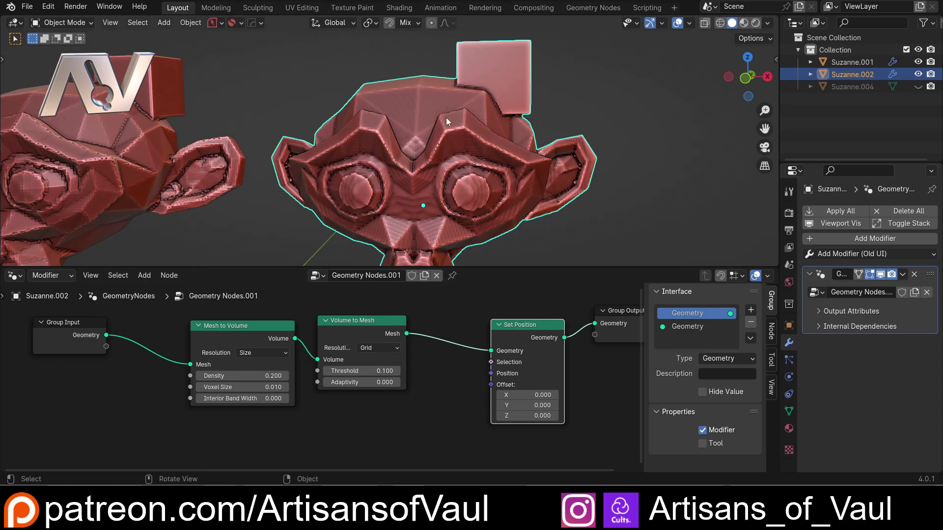
middle_click_drag(446, 117, 423, 149)
middle_click_drag(457, 113, 464, 123, "shift")
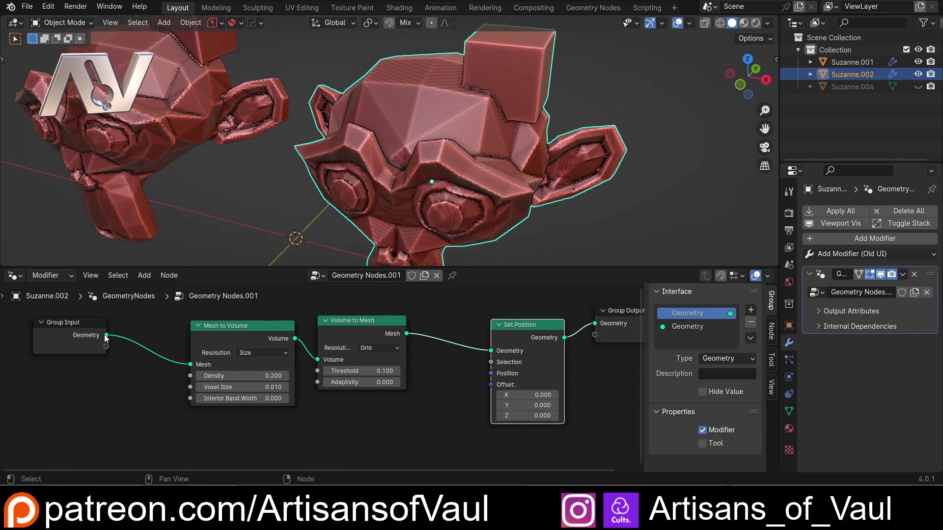
left_click_drag(106, 335, 372, 420)
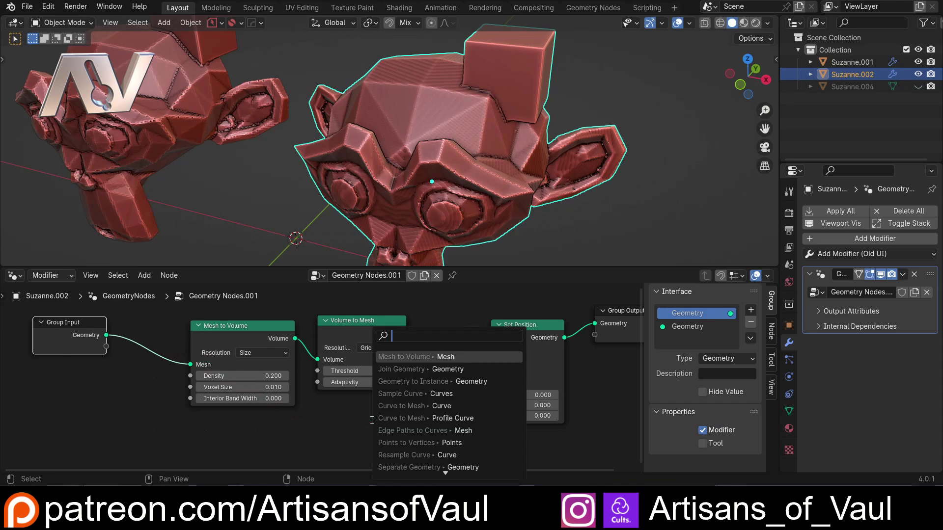
Add a Geometry Proximity node targeting the input geometry below the chain
type("pro")
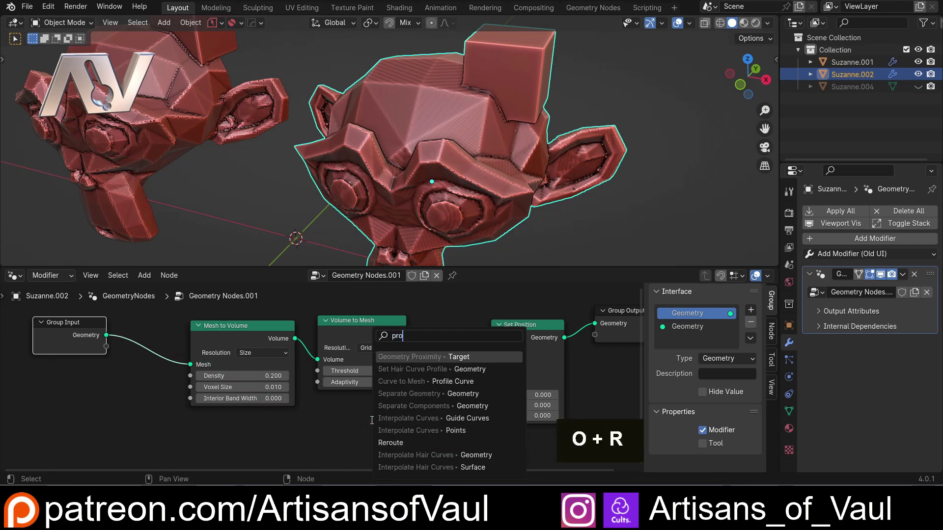
left_click(439, 357)
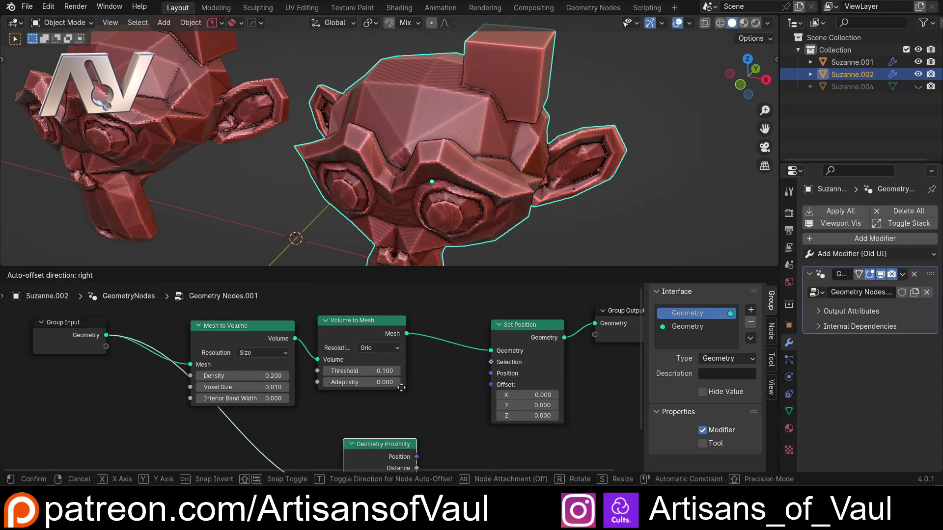
left_click(441, 351)
scroll(472, 393, "down", 1)
scroll(436, 358, "up", 2, "shift")
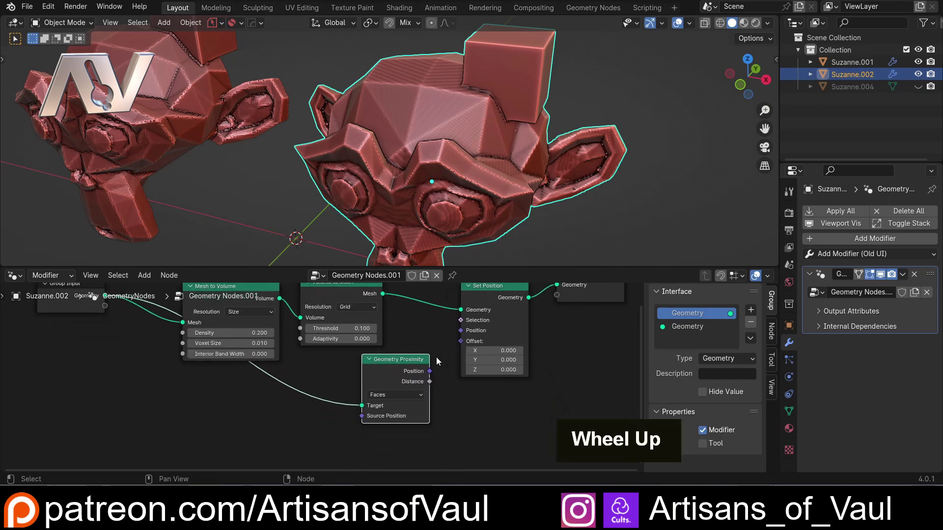
scroll(391, 375, "up", 1)
middle_click_drag(425, 359, 342, 376, "shift")
Feed Geometry Proximity's Position into Set Position's Position, undoing an accidental node move
left_click_drag(344, 399, 377, 354)
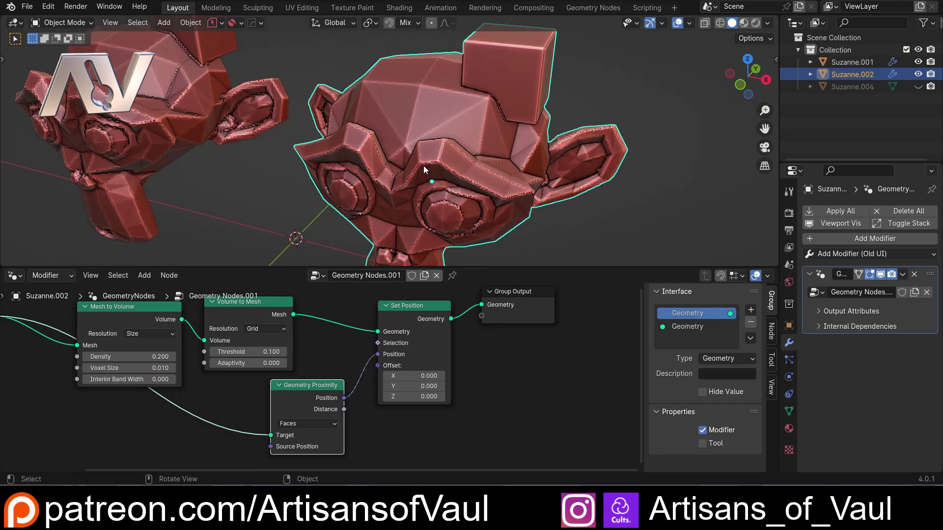
mouse_move(425, 169)
middle_mouse_down()
mouse_move(387, 149)
mouse_move(429, 170)
middle_mouse_up()
scroll(392, 202, "up", 5)
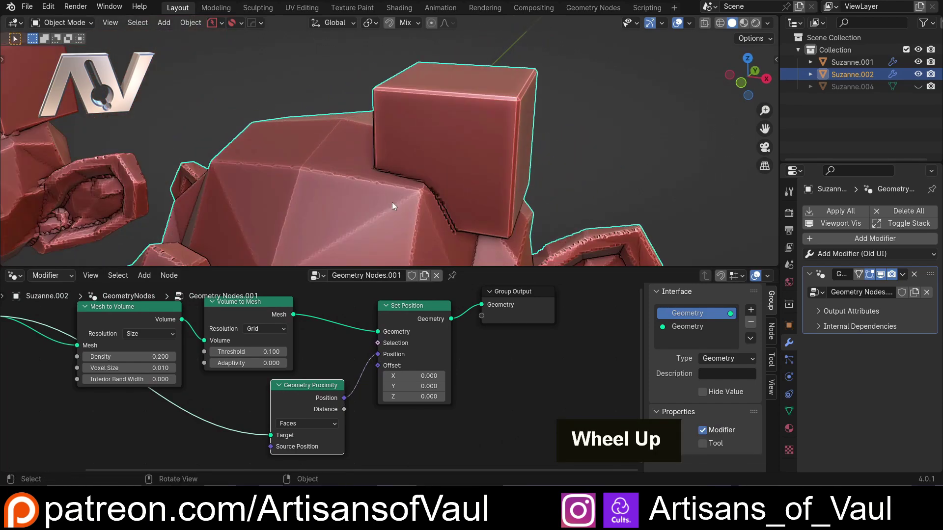
middle_click_drag(432, 210, 446, 246, "shift")
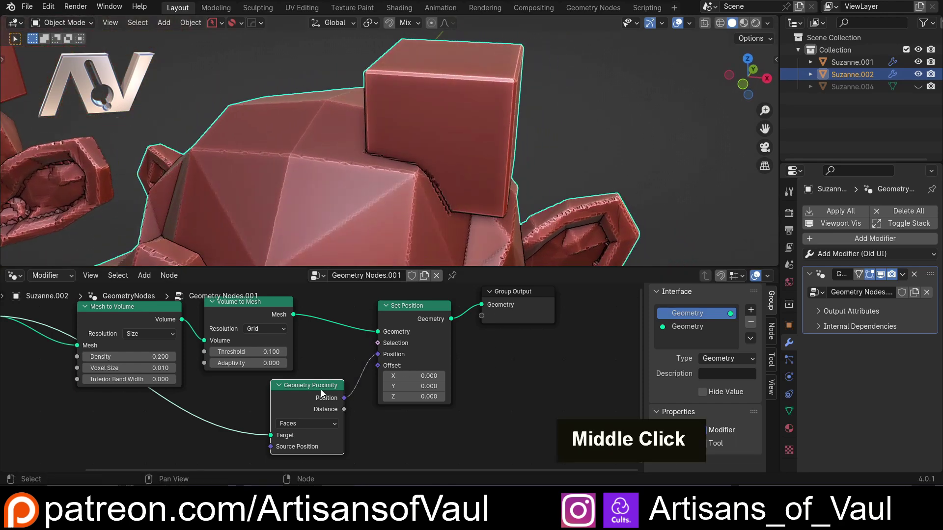
left_click_drag(321, 393, 327, 413, "alt")
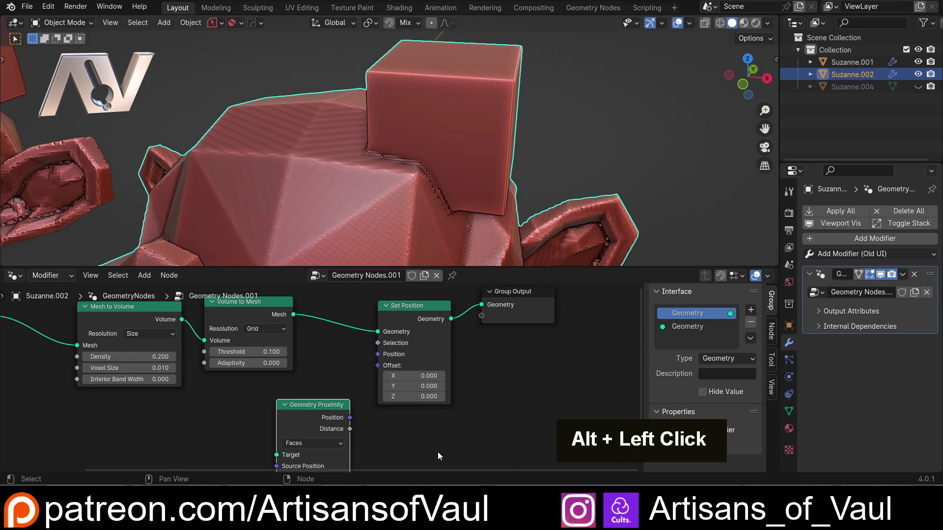
key("ctrl+z")
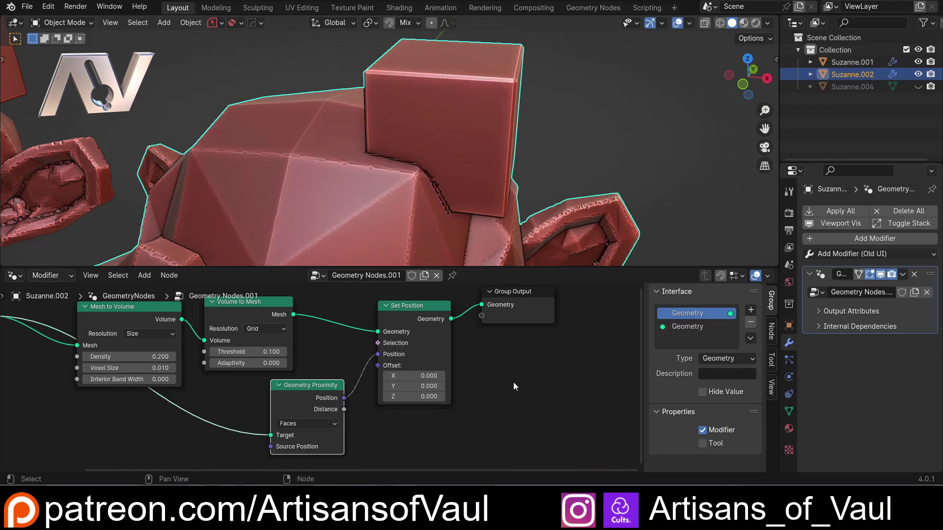
Reposition the Set Position and Geometry Proximity nodes and frame both Suzannes
scroll(355, 314, "down", 4)
middle_click_drag(294, 352, 349, 339)
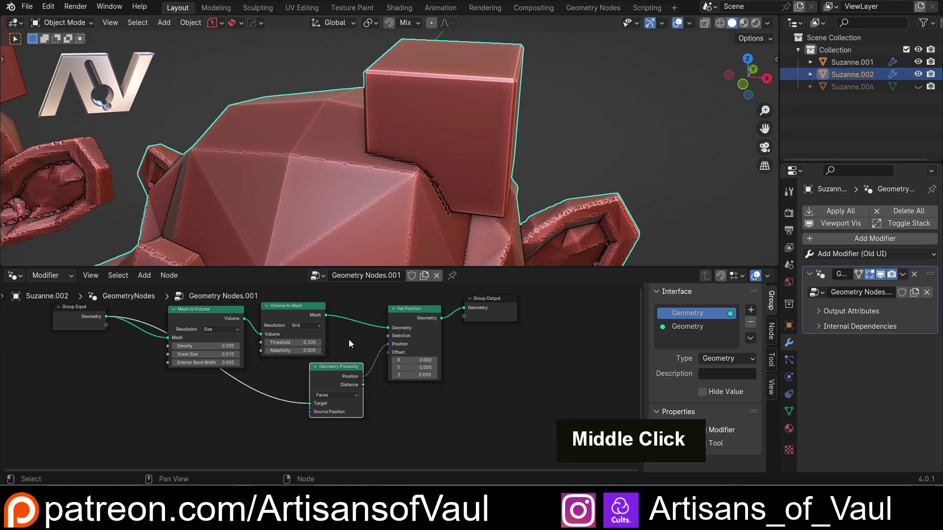
scroll(339, 238, "down", 5)
middle_click_drag(344, 212, 359, 265, "shift")
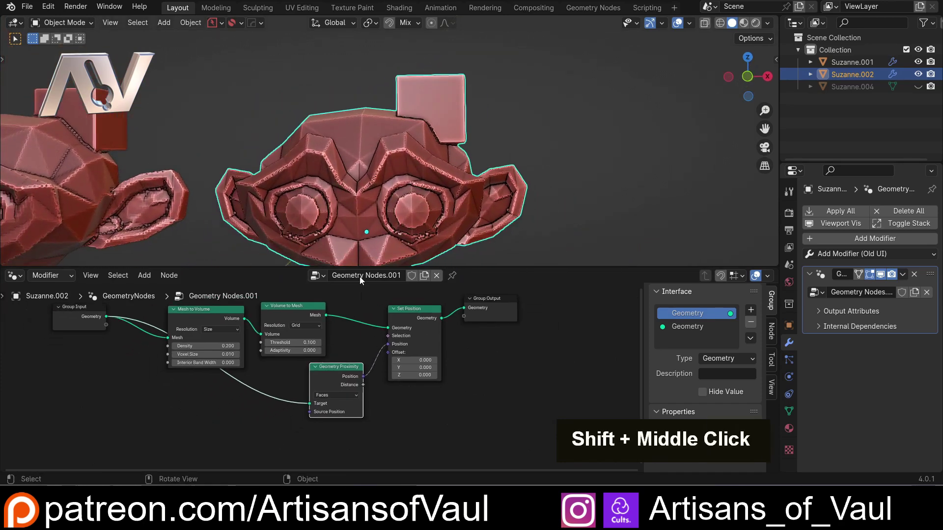
left_click_drag(415, 295, 458, 289)
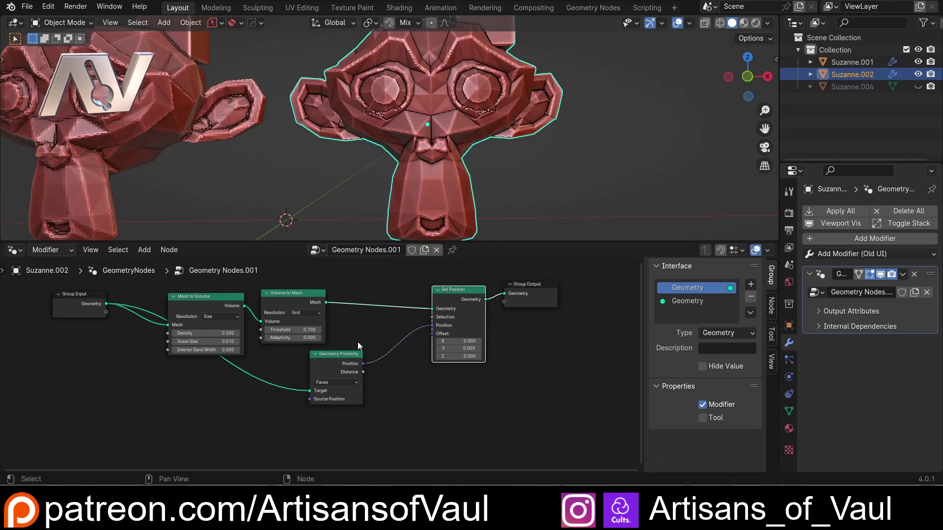
left_click_drag(336, 353, 366, 382)
middle_click_drag(456, 282, 434, 304)
scroll(408, 305, "up", 1)
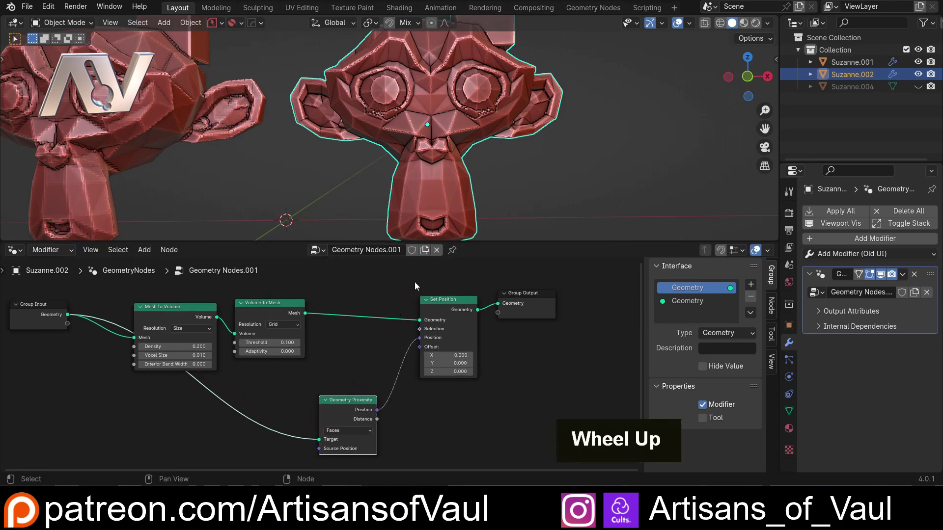
scroll(447, 187, "down", 1)
scroll(337, 199, "down", 2)
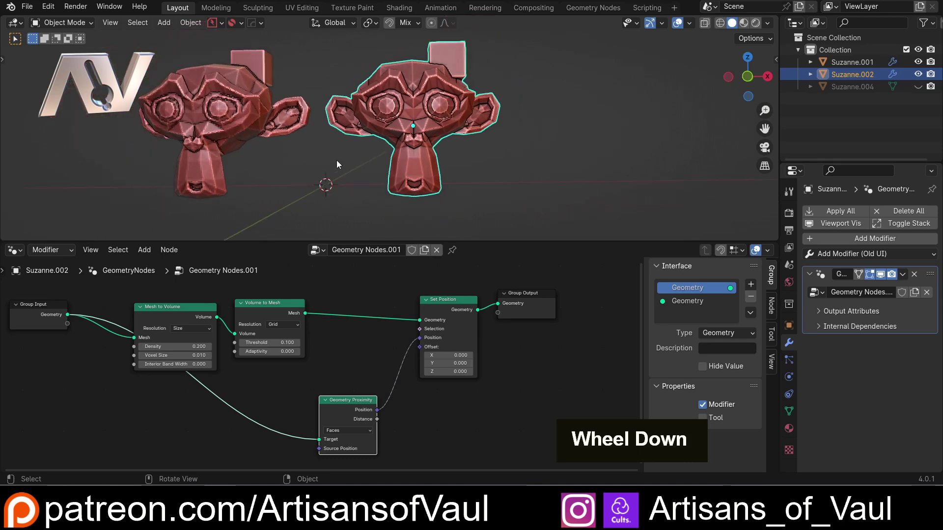
middle_click_drag(337, 160, 395, 200, "shift")
Cut Set Position's links to Volume to Mesh and Group Output, moving it below
right_click_drag(402, 301, 409, 338, "ctrl")
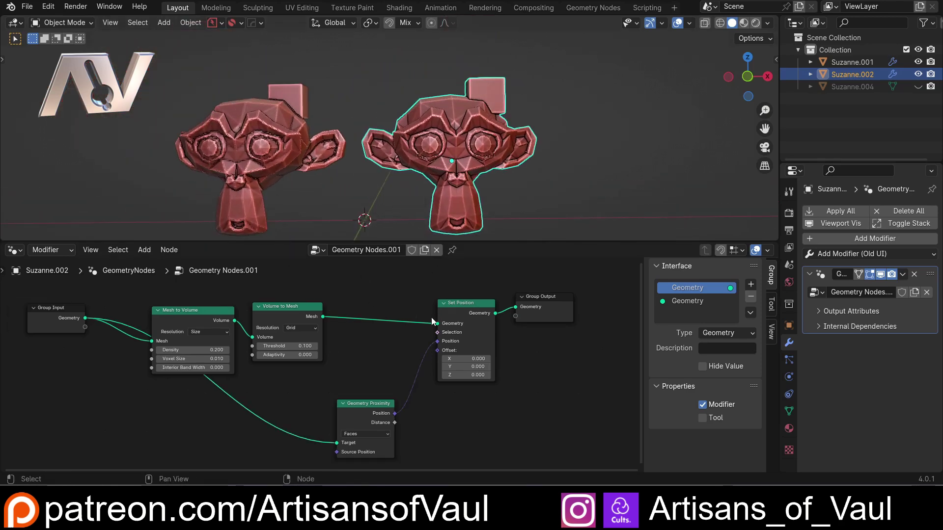
right_click_drag(504, 303, 494, 317, "ctrl")
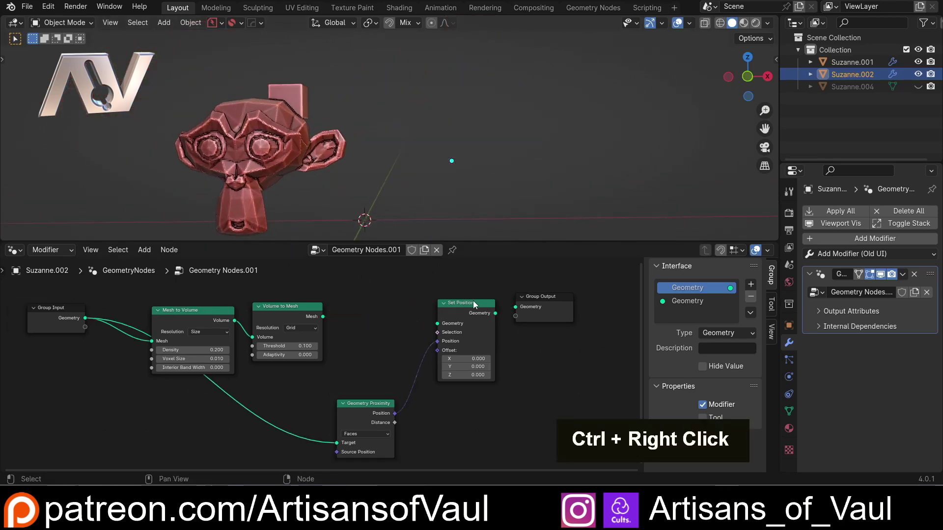
left_click_drag(474, 305, 471, 377)
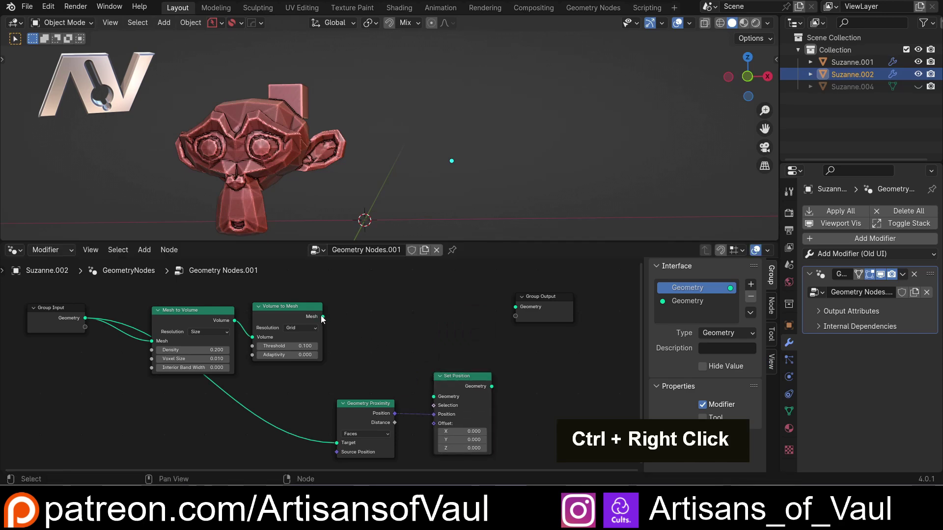
left_click_drag(322, 317, 413, 316)
Add a Switch node fed by Volume to Mesh into False, shifting Set Position left
type("swit")
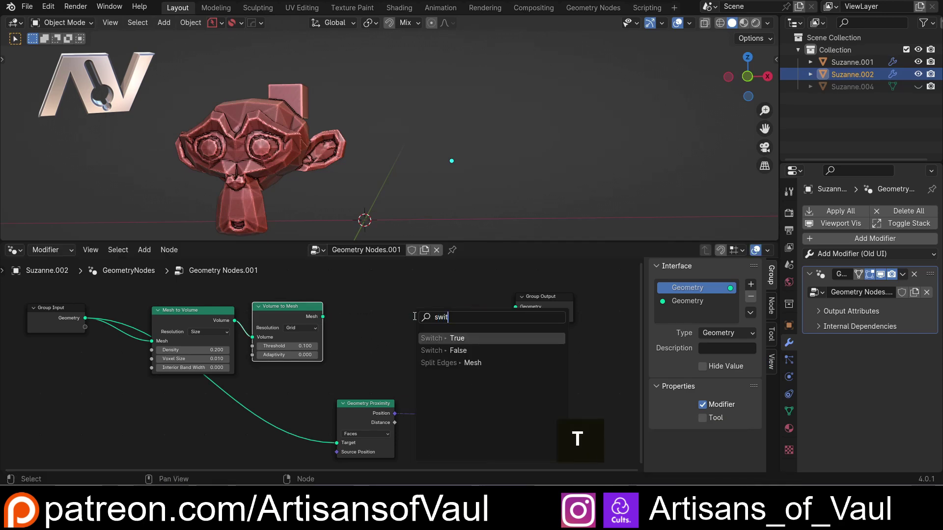
left_click(448, 350)
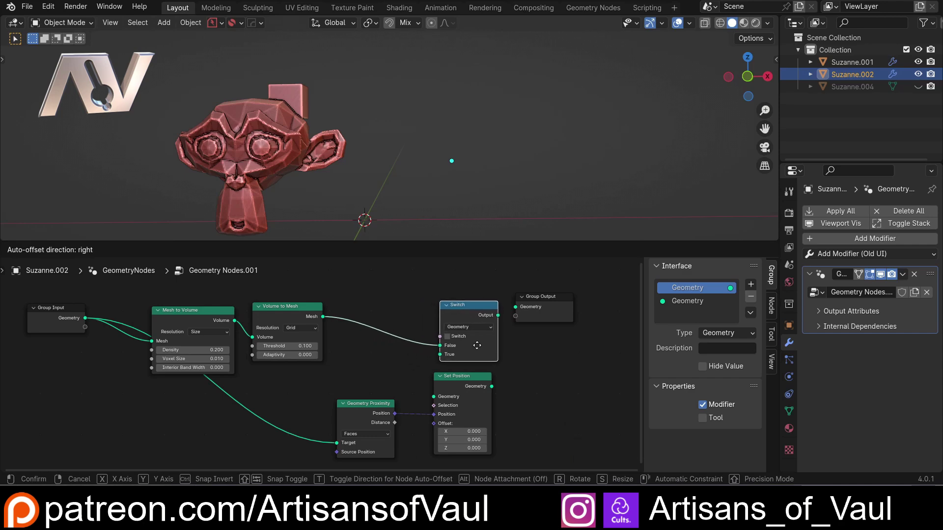
left_click(477, 345)
left_click_drag(372, 406, 281, 414)
left_click_drag(449, 381, 376, 385)
left_click(447, 347)
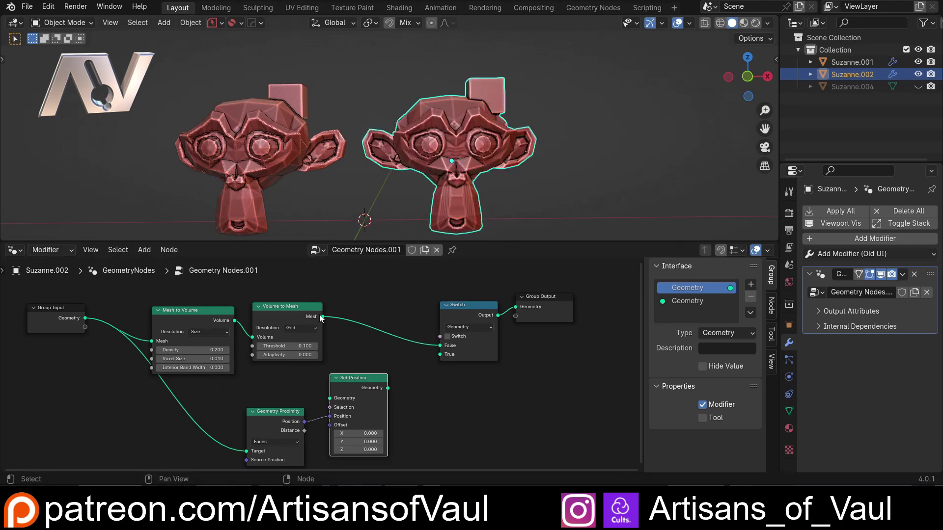
Wire the mesh through Set Position into Switch True, then test the switch on and off
left_click_drag(322, 317, 329, 398)
left_click_drag(387, 388, 439, 354)
left_click_drag(373, 377, 385, 377)
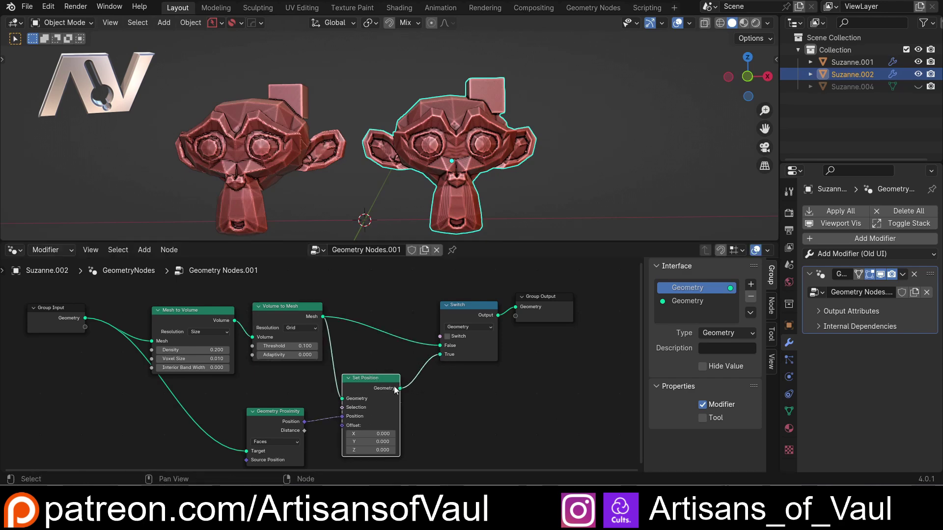
left_click(447, 337)
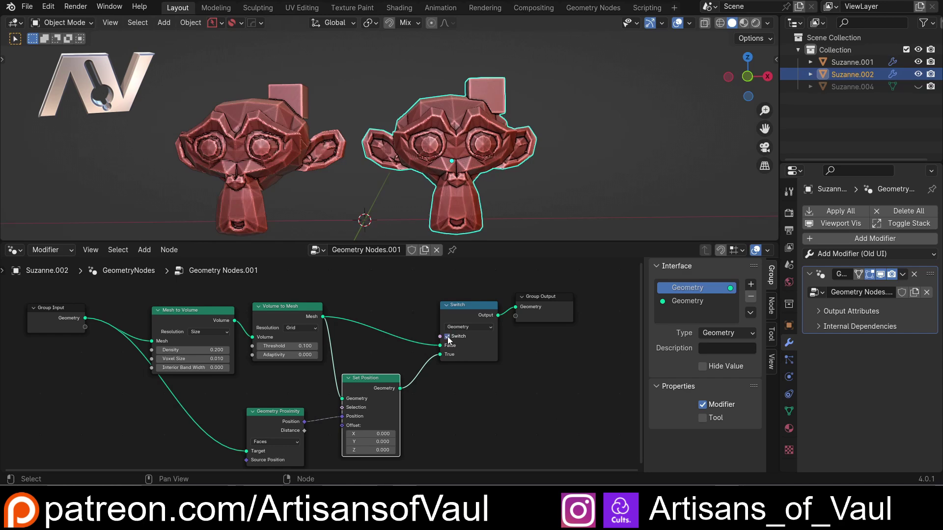
left_click(448, 337)
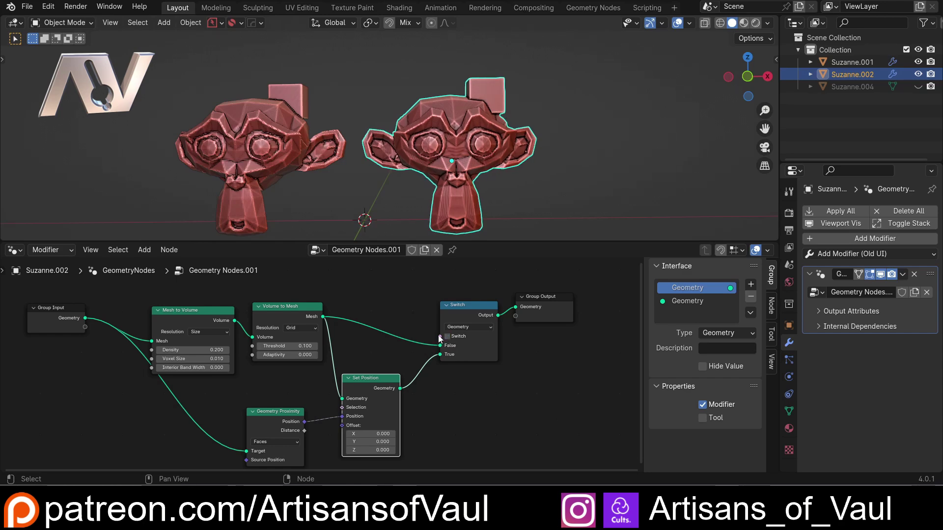
left_click_drag(439, 337, 85, 327)
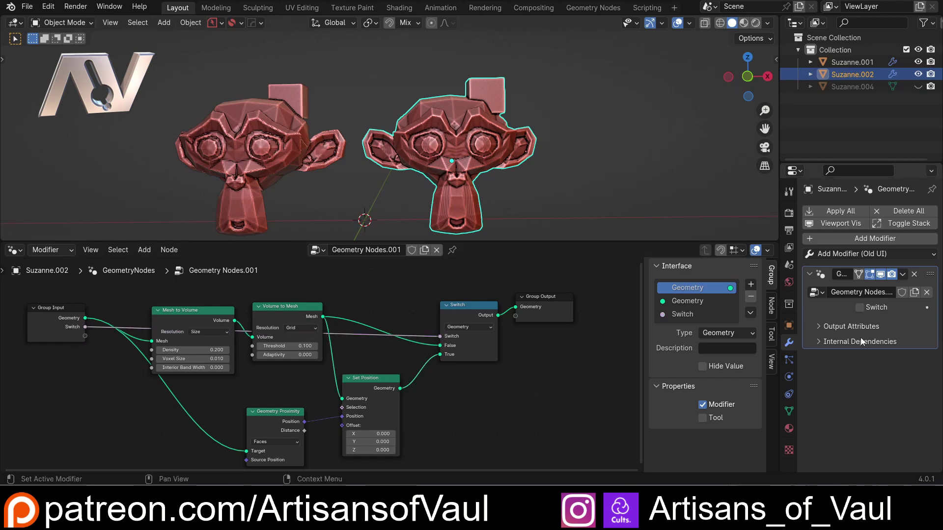
Rename the Switch modifier input to 'Shrinkwrap?' and test toggling it on and off
left_click(688, 316)
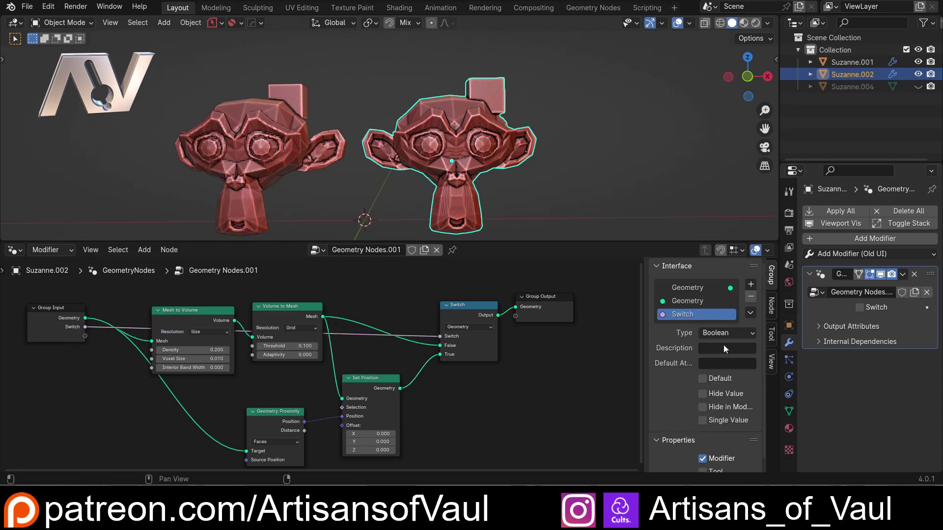
double_click(697, 314)
type("Shrinkwrap?")
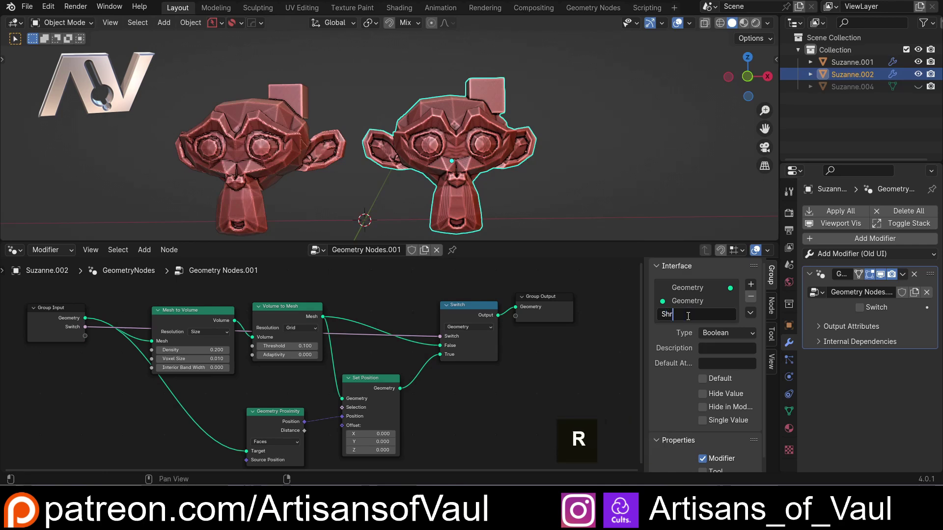
left_click(860, 307)
left_click(859, 308)
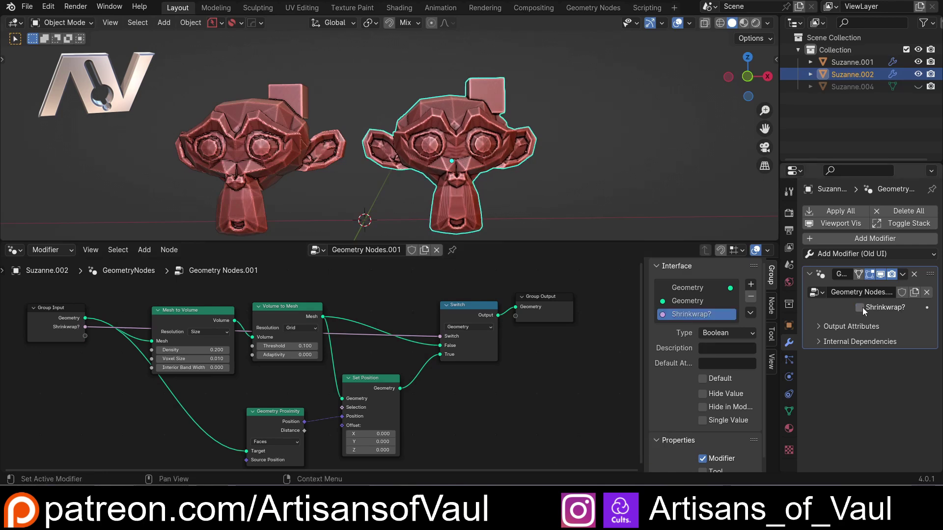
Make room and expose Mesh to Volume's Voxel Size as a modifier input
left_click_drag(277, 309, 348, 295)
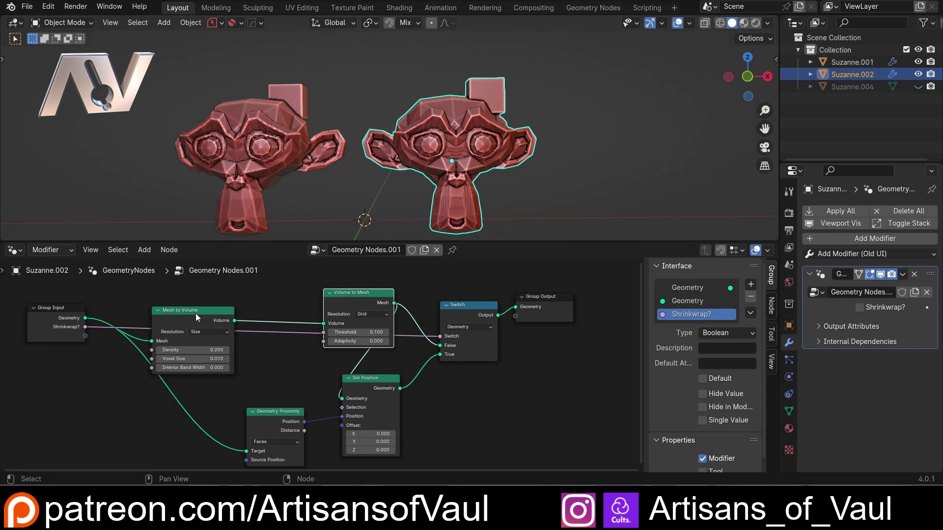
left_click_drag(195, 313, 253, 304)
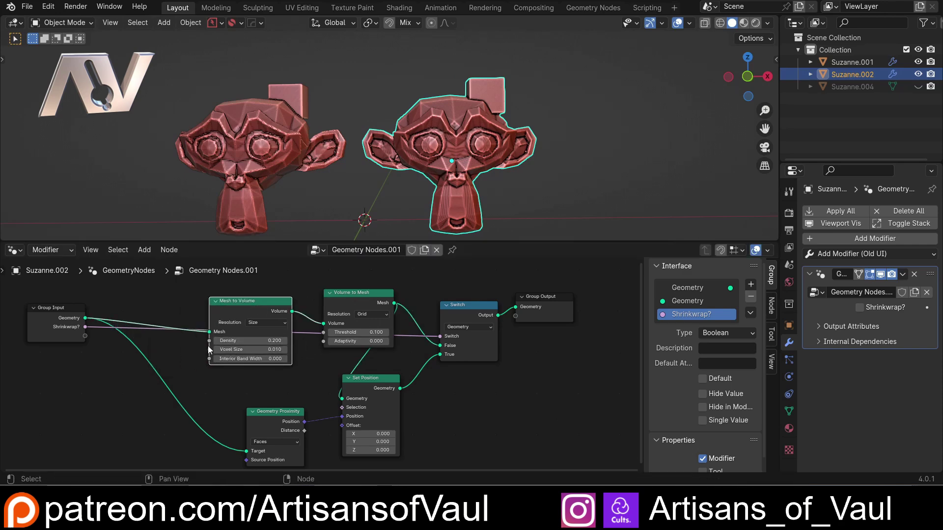
left_click_drag(209, 349, 86, 335)
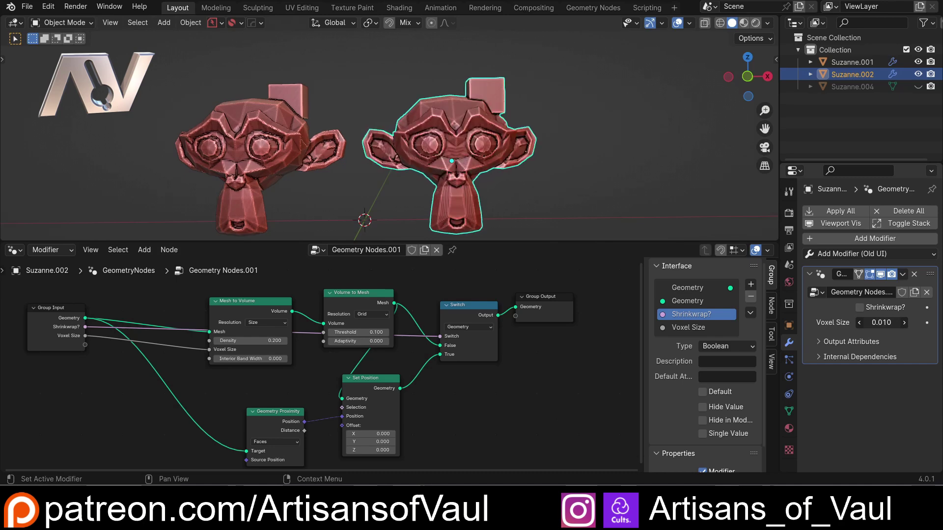
left_click_drag(368, 298, 398, 295)
Spread Volume to Mesh and downstream nodes out, centre the graph, and hide the sidebar
middle_click(392, 293, "shift")
scroll(398, 296, "down", 1)
left_click(398, 296)
left_click_drag(403, 388, 465, 386)
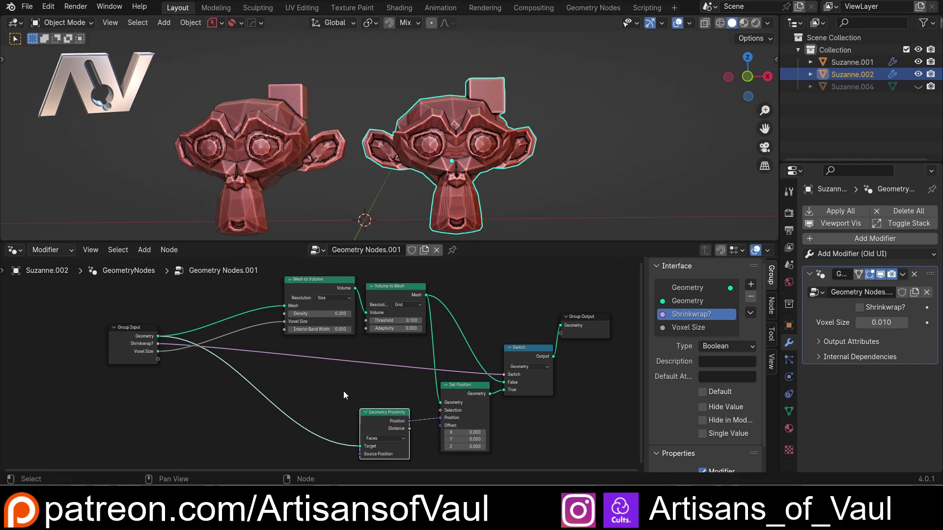
middle_click_drag(420, 356, 471, 338, "shift")
left_click_drag(640, 364, 685, 355)
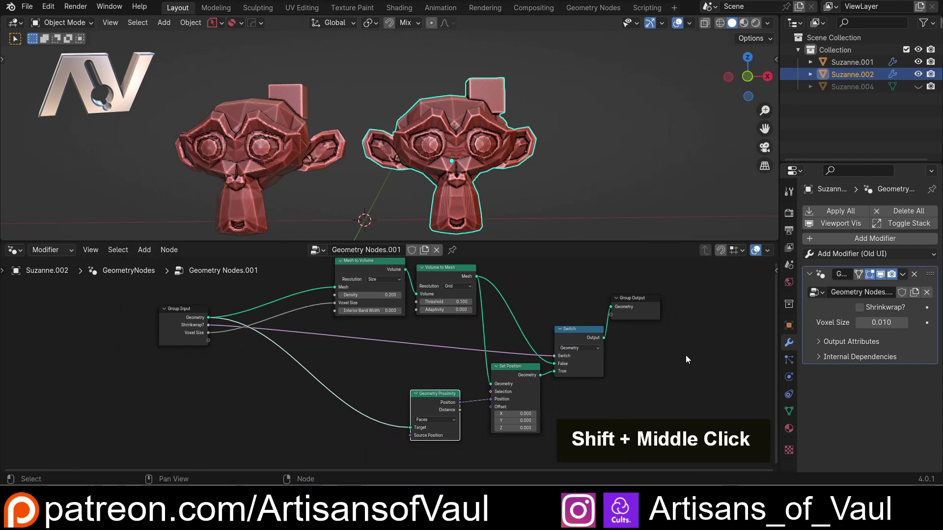